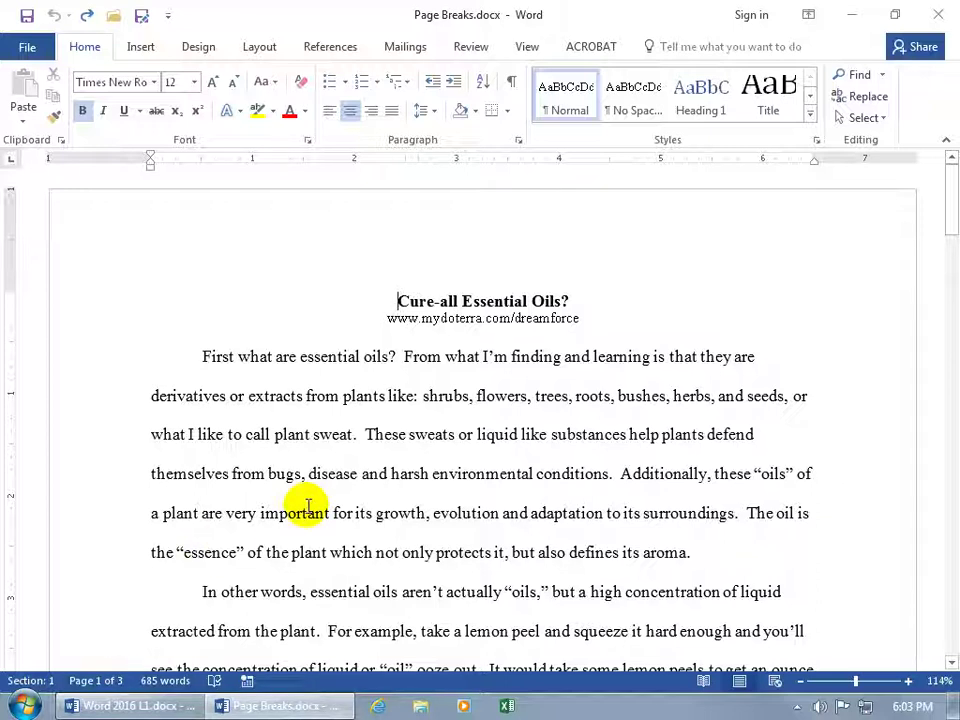
- Jump to the end of the document, showing the closing website line on page 3
key("ctrl+End")
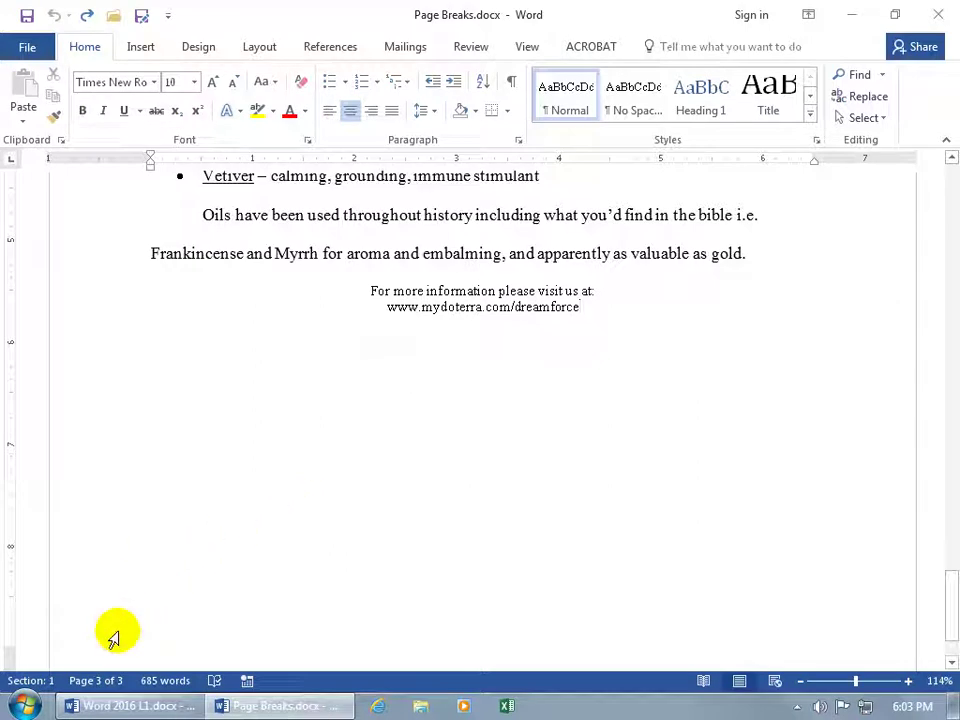
- Insert empty paragraphs before 'Oils have been used…' to push it down page 3
scroll(214, 561, "up", 3)
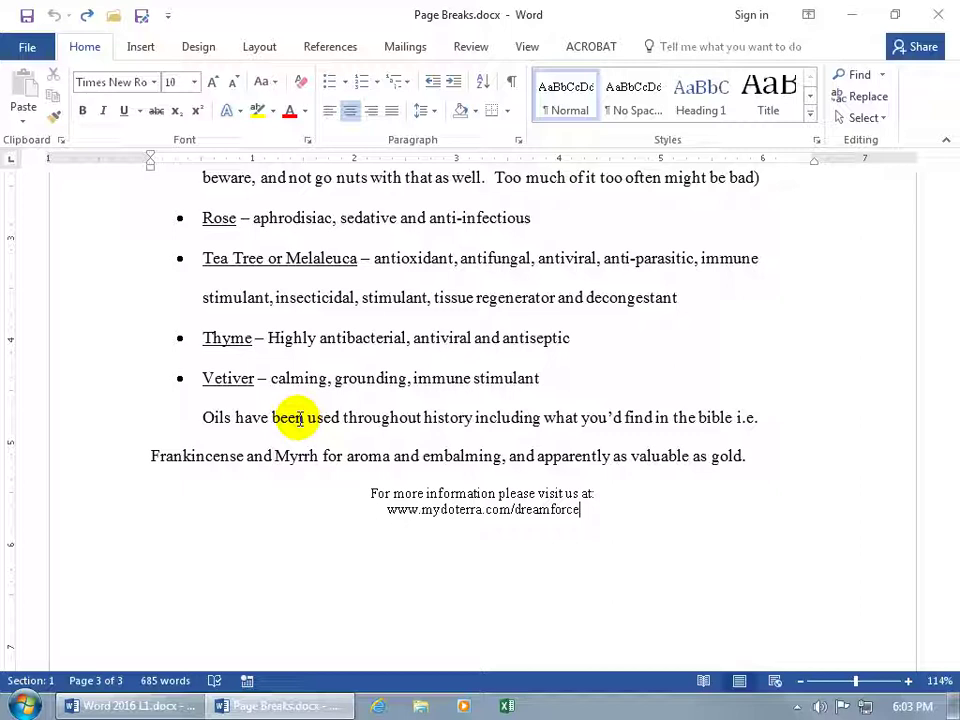
left_click(148, 420)
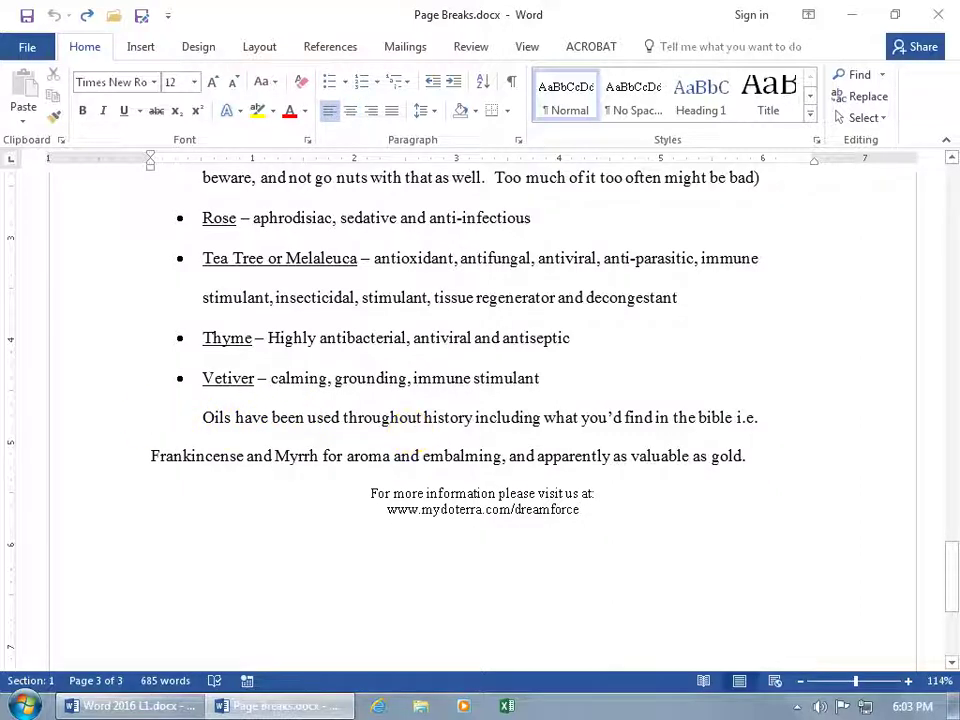
key("Return")
key("Return")
key("Return")
key("Return")
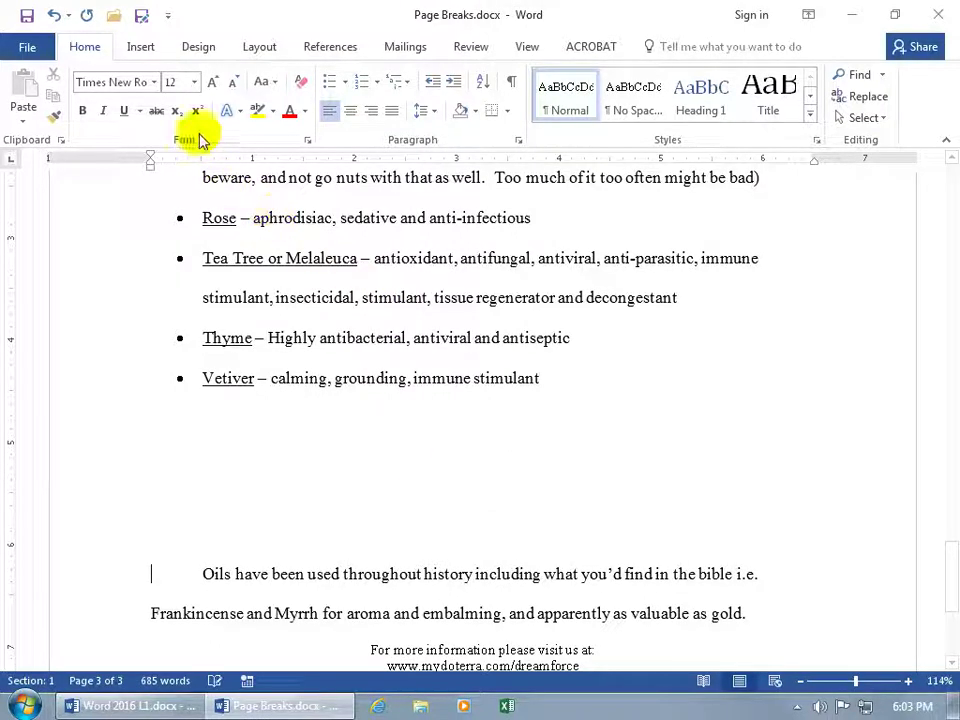
- Turn on Show/Hide ¶ formatting marks and undo the four empty paragraphs
left_click(511, 82)
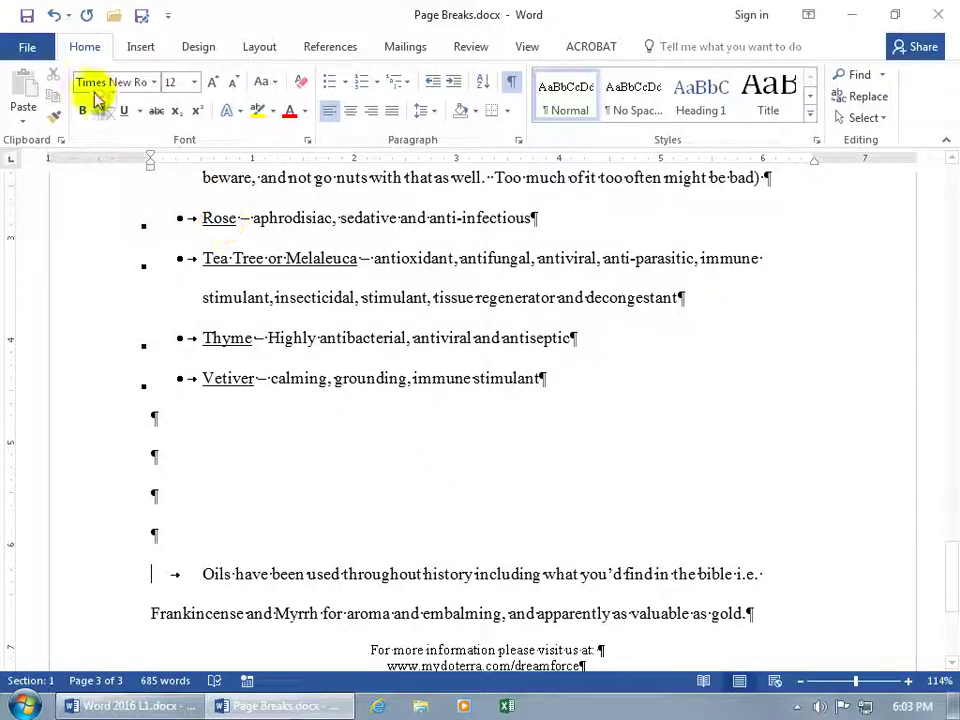
left_click(54, 15)
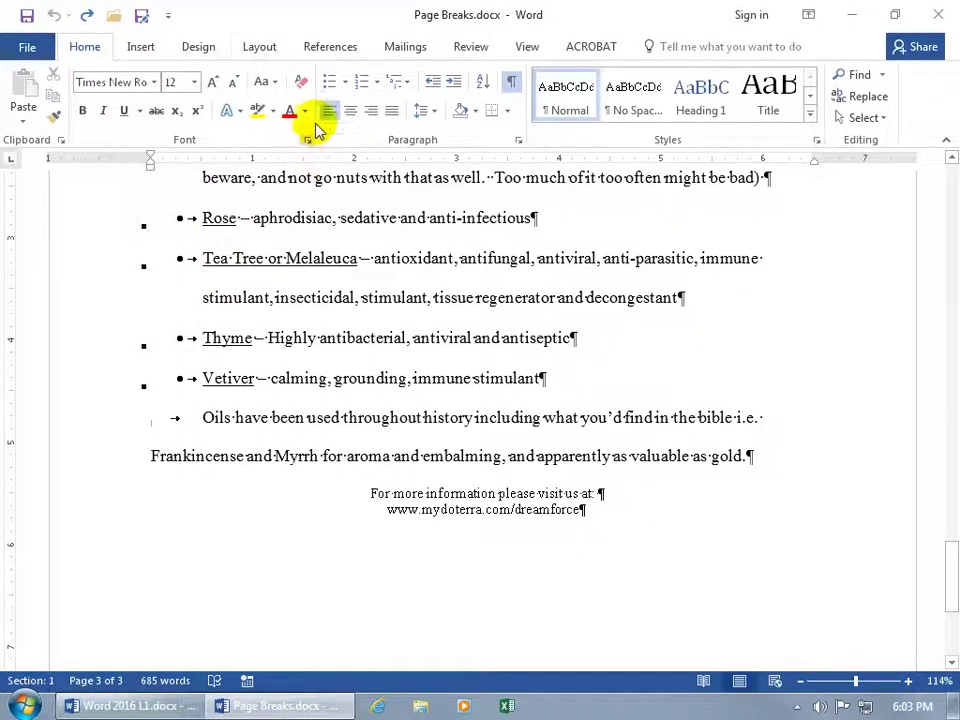
- Browse the Layout tab's Breaks list, then place the cursor just before 'Oils'
left_click(262, 48)
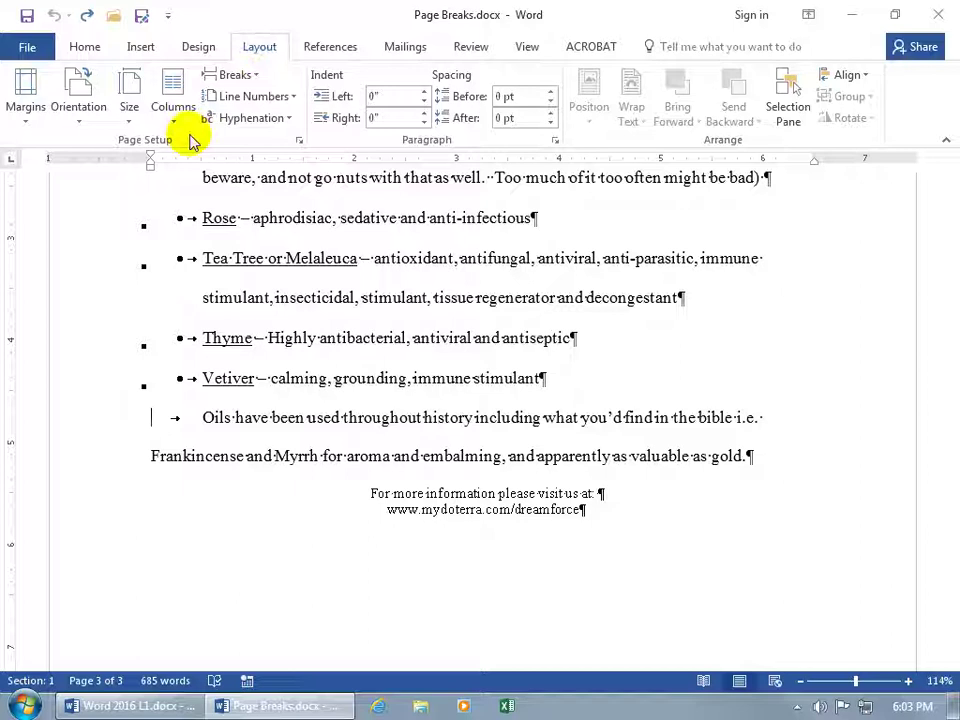
left_click(253, 78)
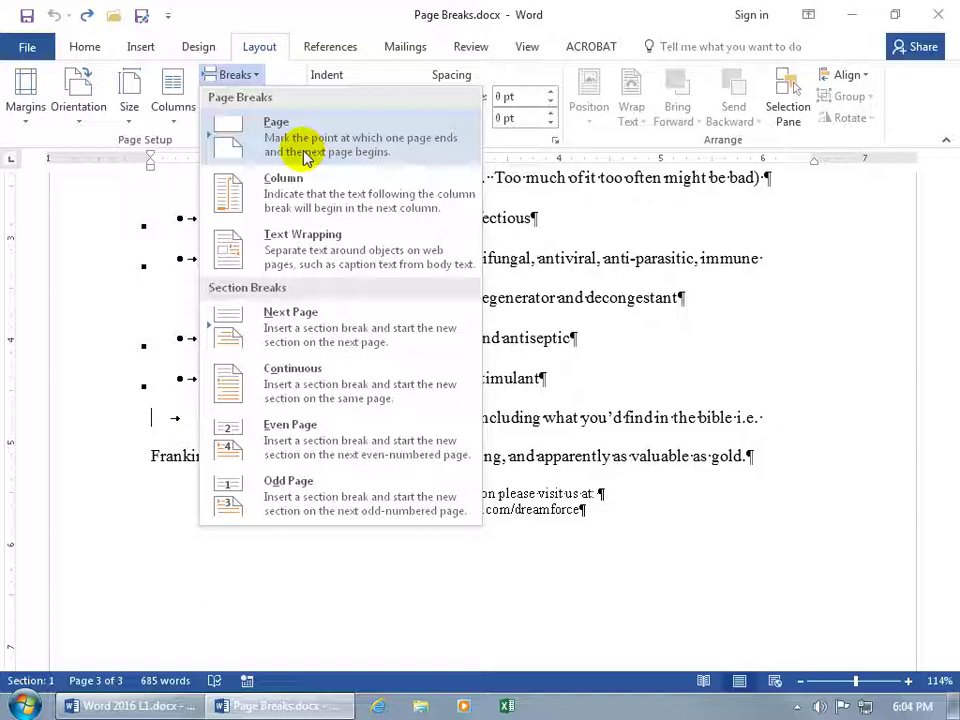
left_click(156, 423)
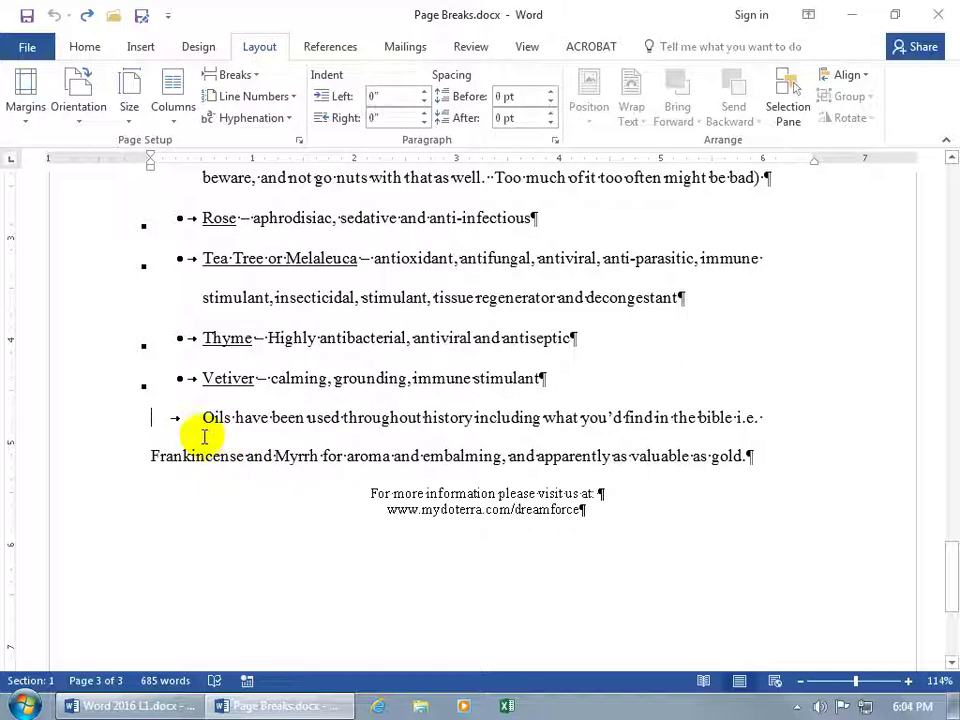
left_click(203, 419)
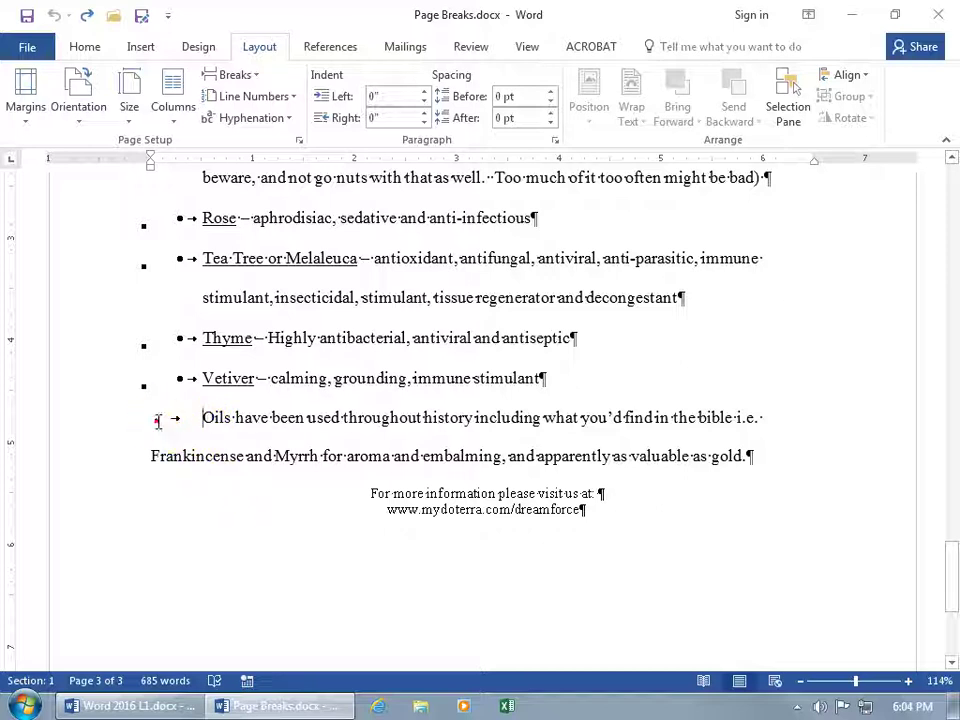
- Insert a manual Page break before 'Oils have been used…', moving it onto page 4
left_click(156, 420)
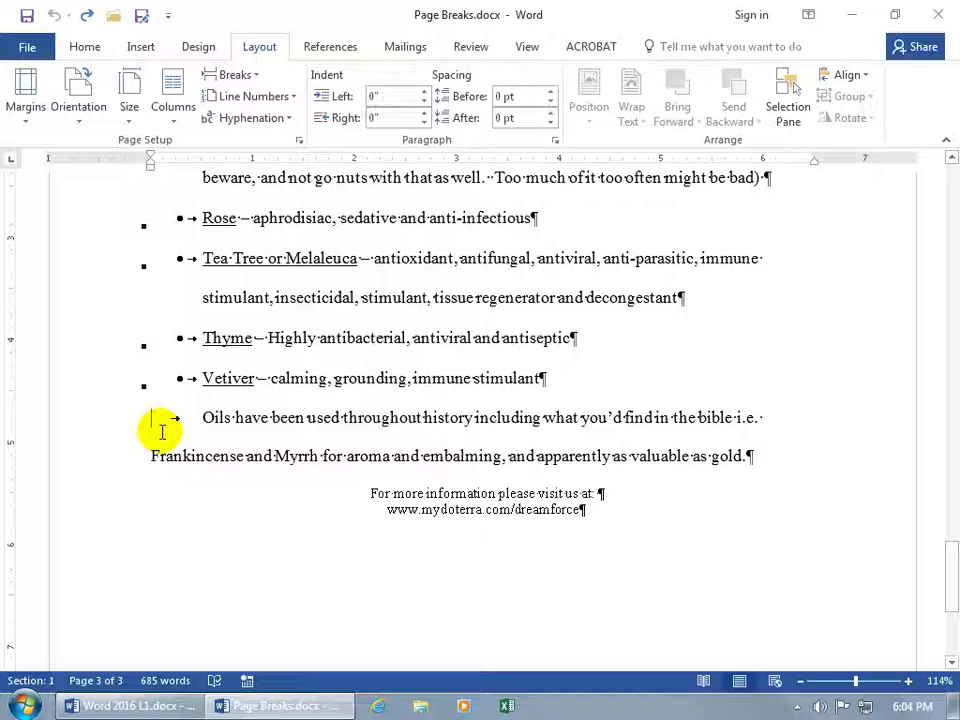
left_click(236, 75)
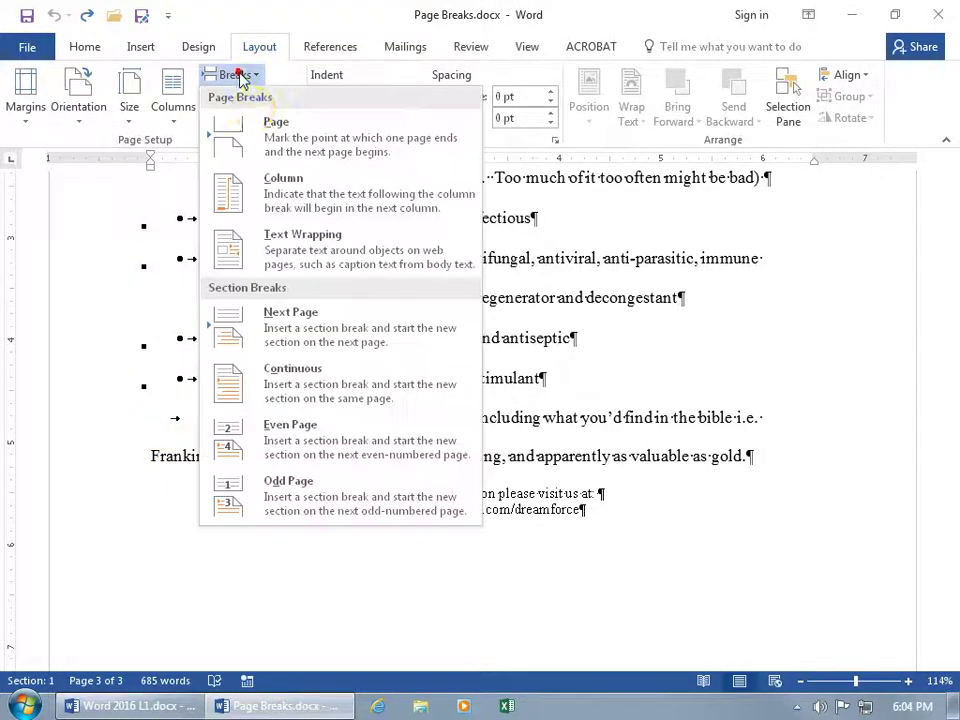
left_click(258, 135)
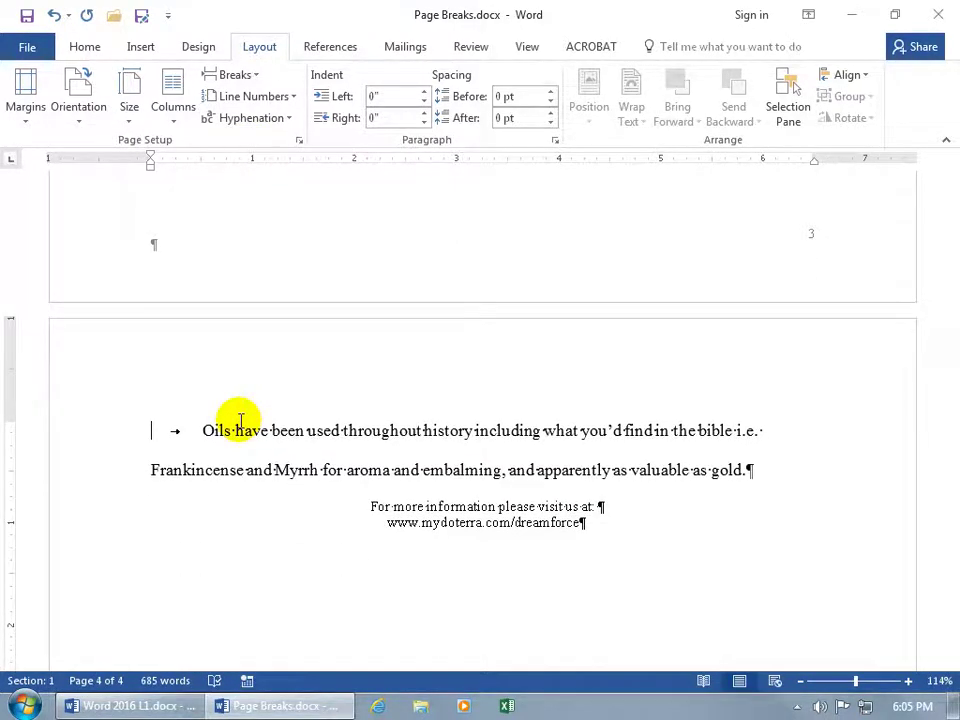
scroll(239, 420, "up", 10)
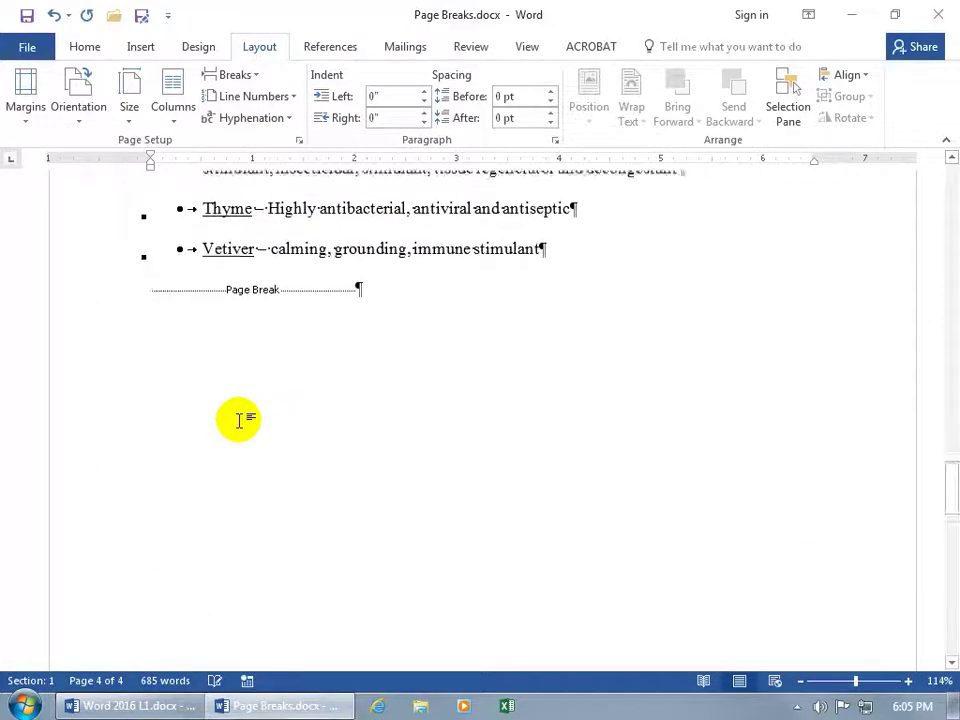
scroll(239, 420, "up", 2)
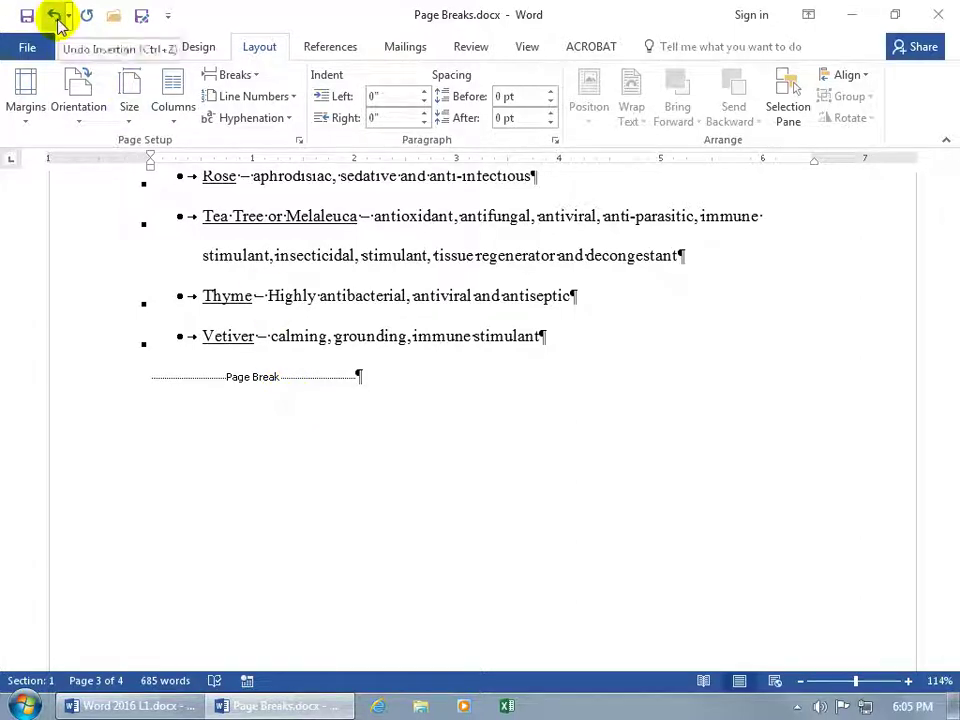
- Hide formatting marks and delete the page break, returning 'Oils' below the Vetiver bullet
left_click(80, 50)
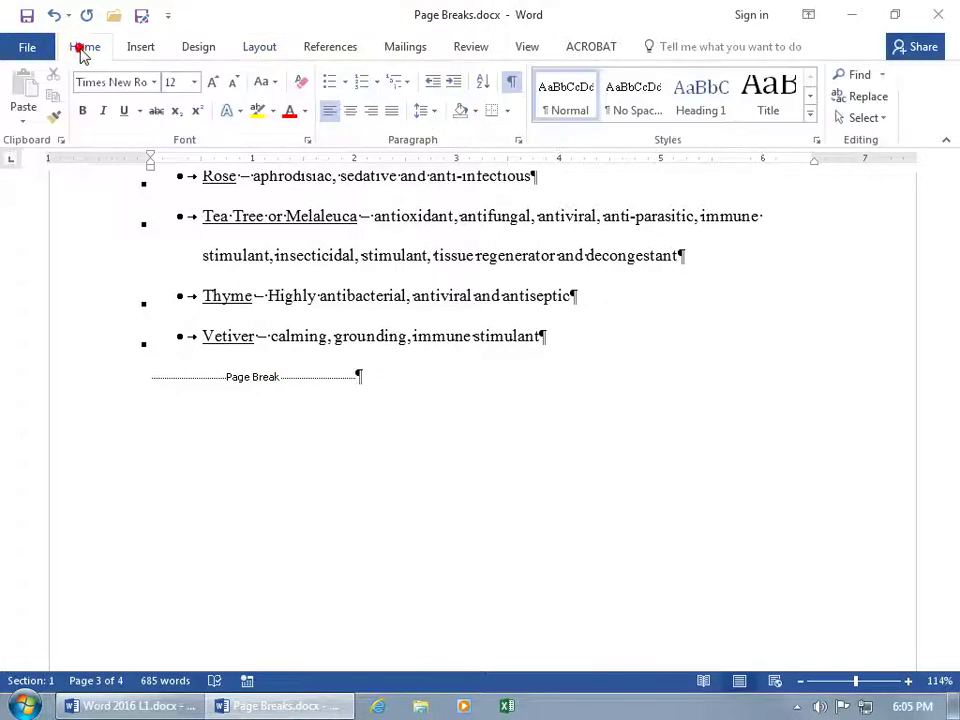
left_click(510, 83)
scroll(409, 482, "down", 5)
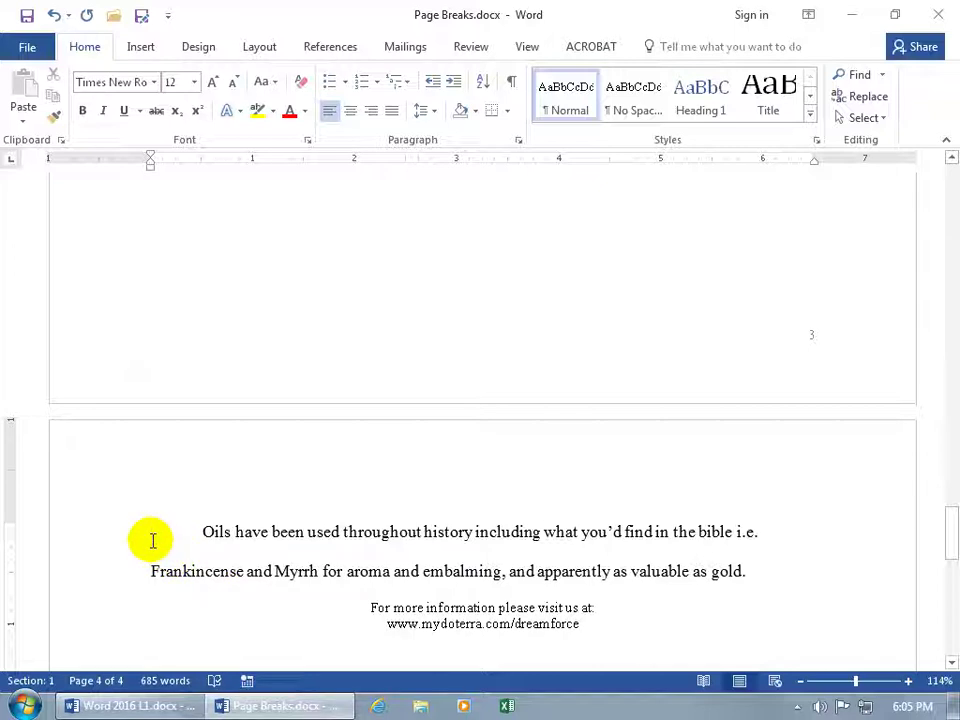
key("BackSpace")
key("BackSpace")
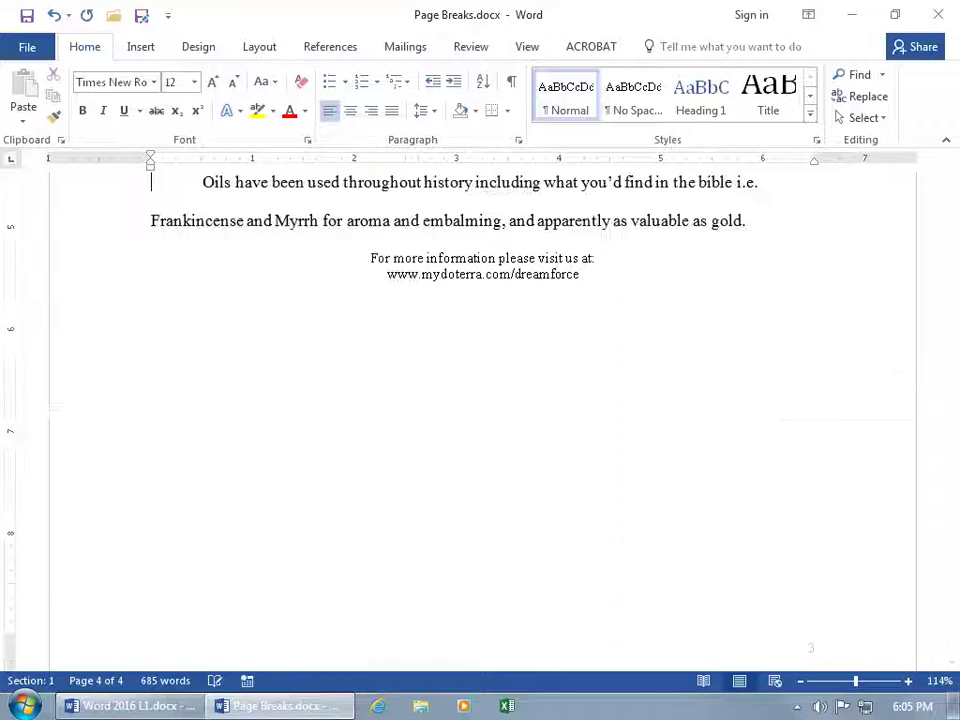
scroll(165, 540, "up", 3)
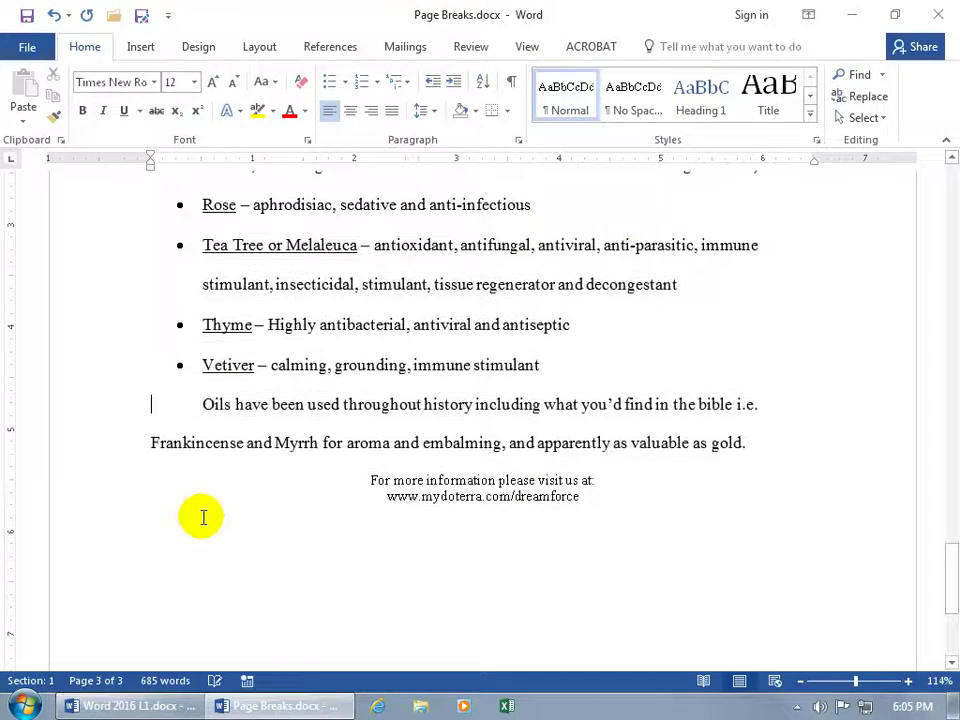
- Undo to restore the deleted page break after the Vetiver bullet
left_click(54, 16)
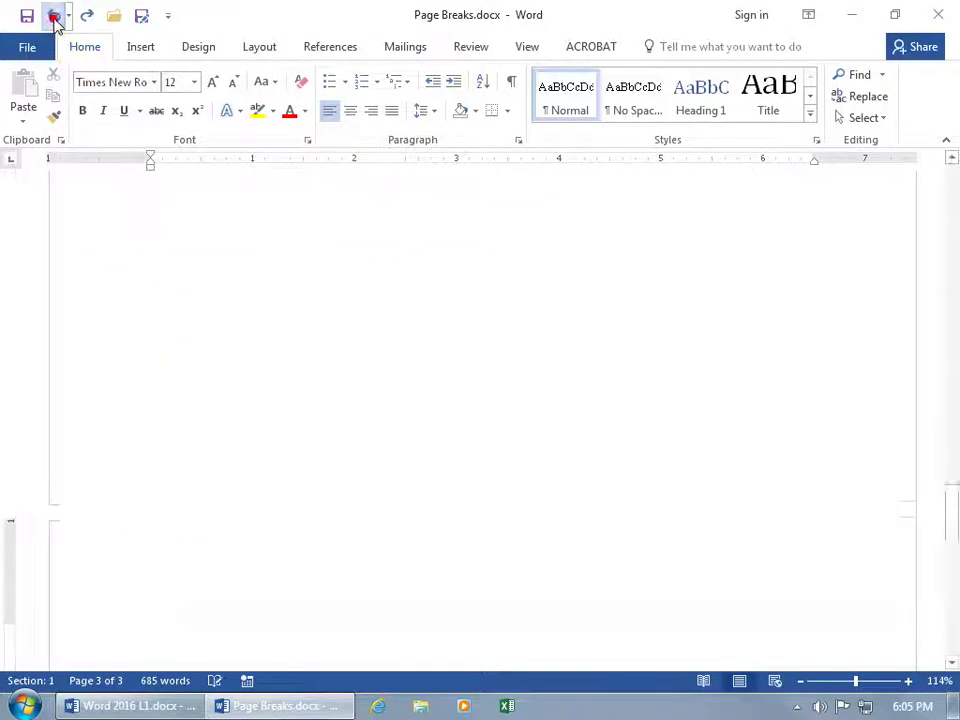
left_click(54, 16)
scroll(212, 475, "up", 4)
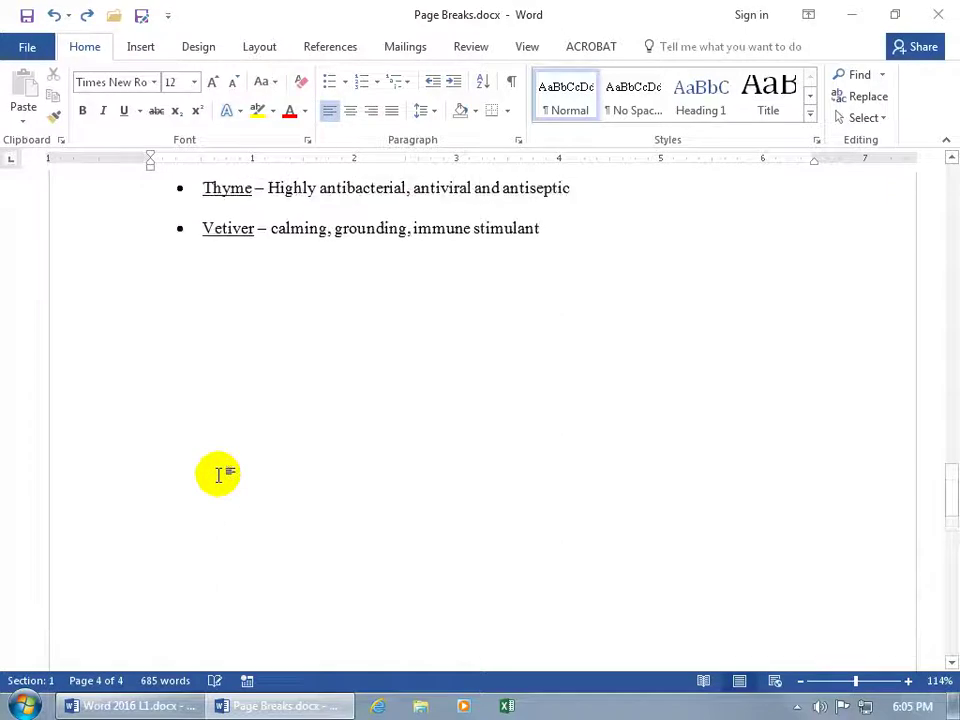
left_click(172, 277)
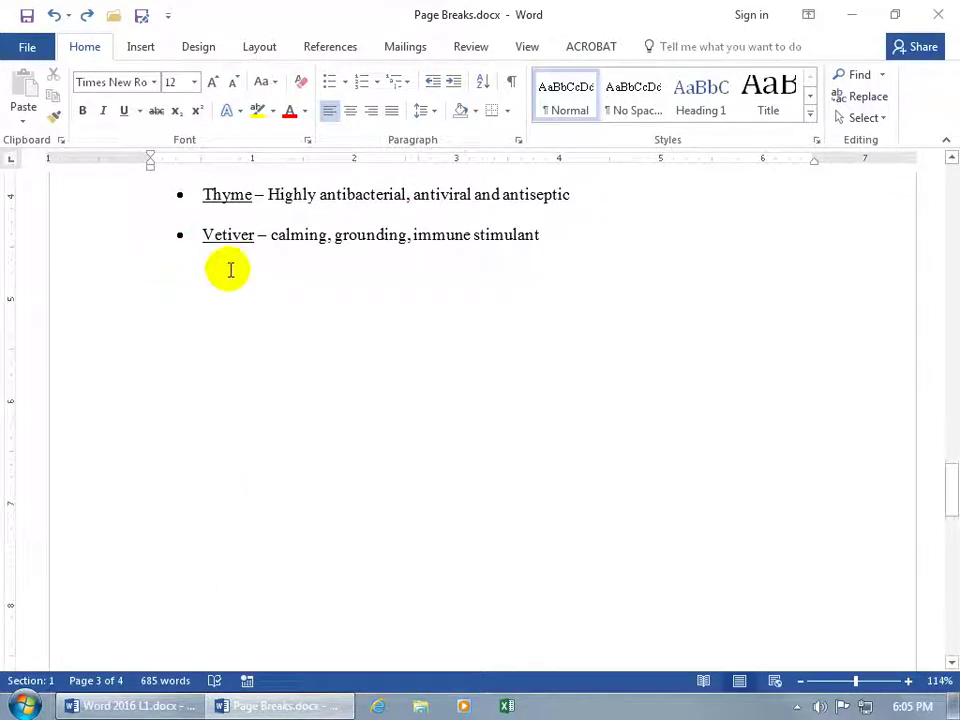
left_click(228, 269)
left_click(175, 271)
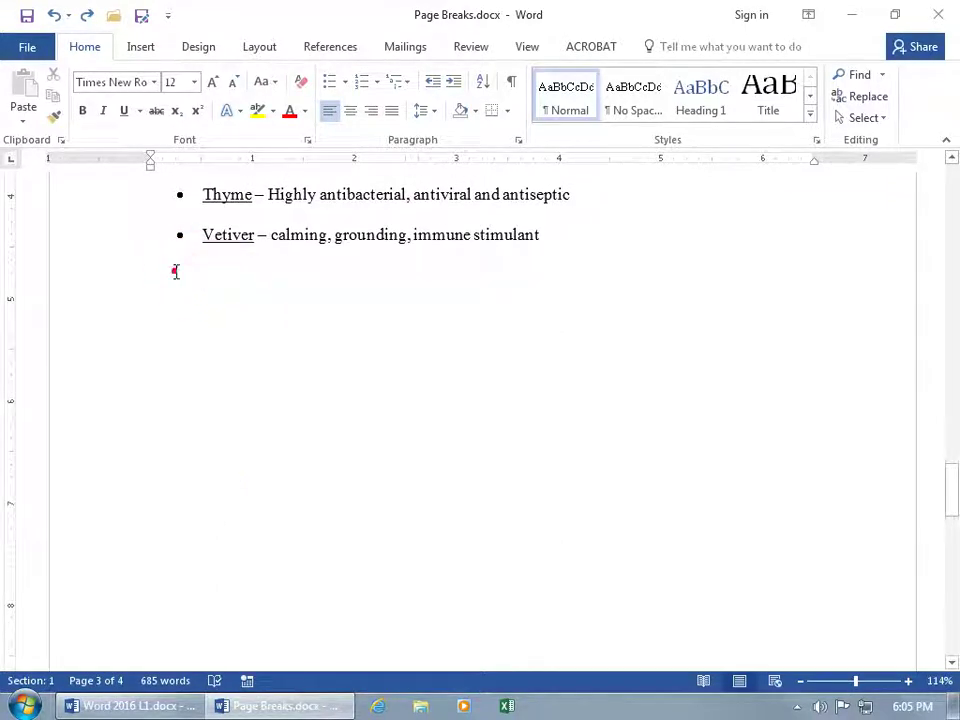
left_click(249, 298)
left_click(152, 304)
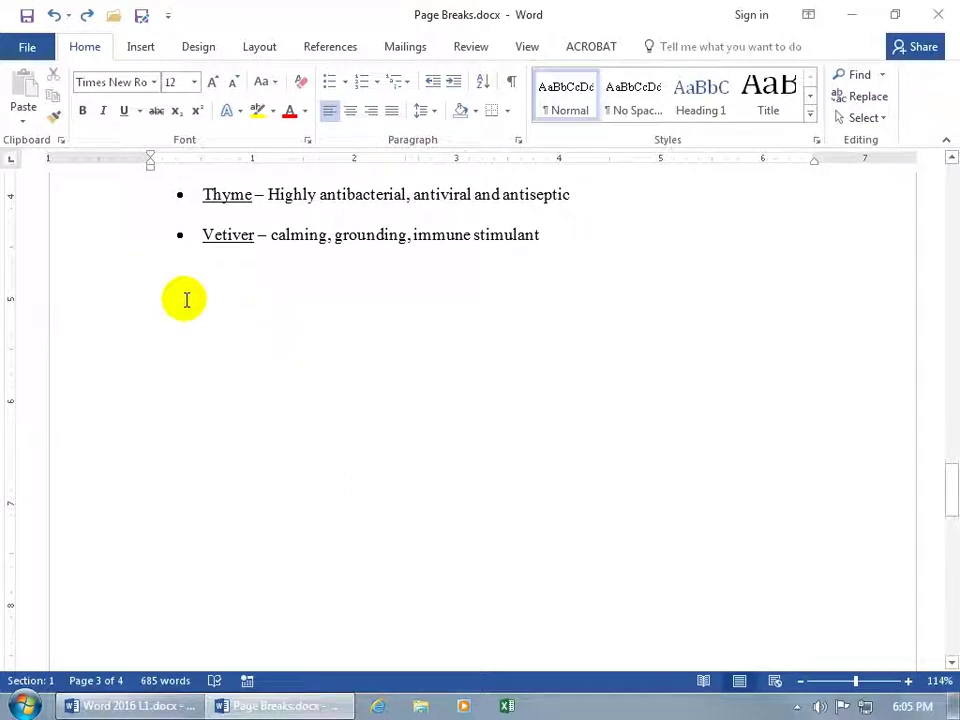
left_click(163, 297)
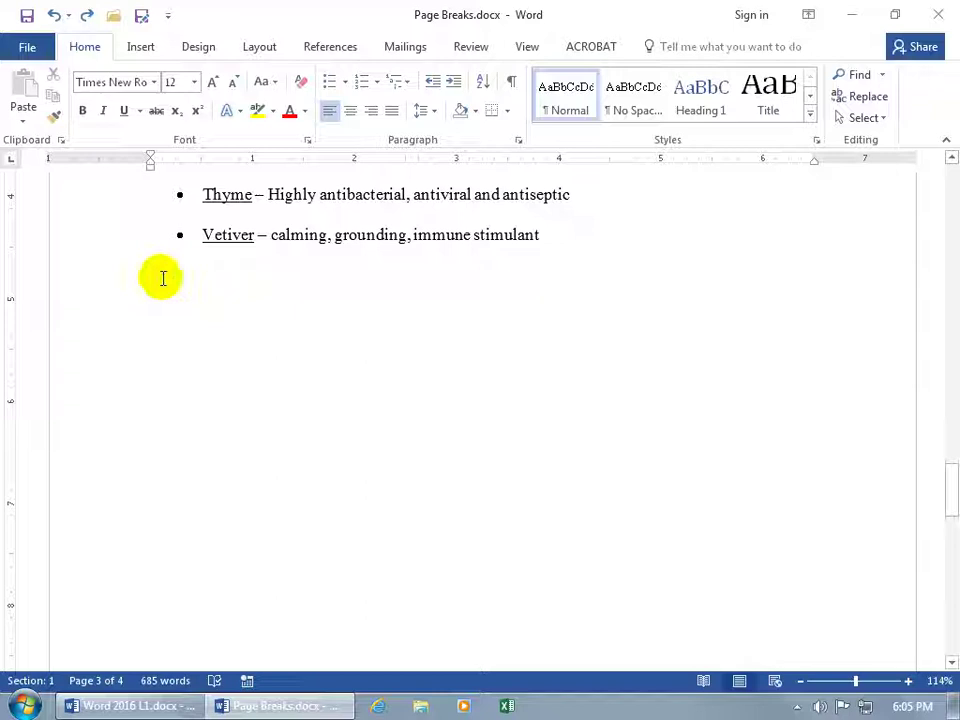
left_click(161, 277)
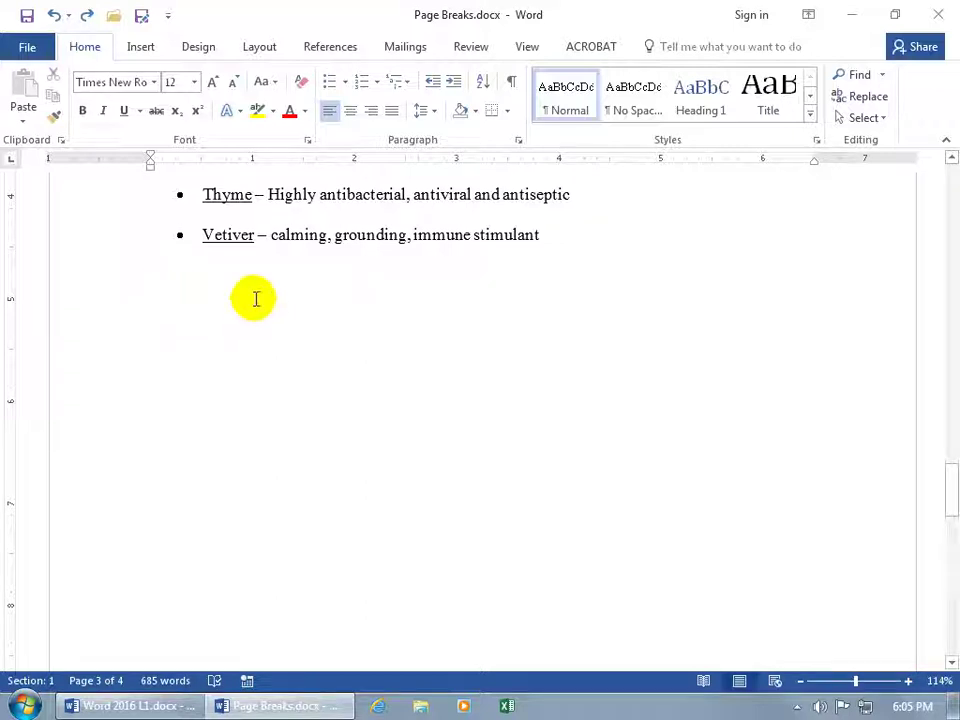
- Show formatting marks, delete the visible page break, then undo to bring it back
left_click(513, 86)
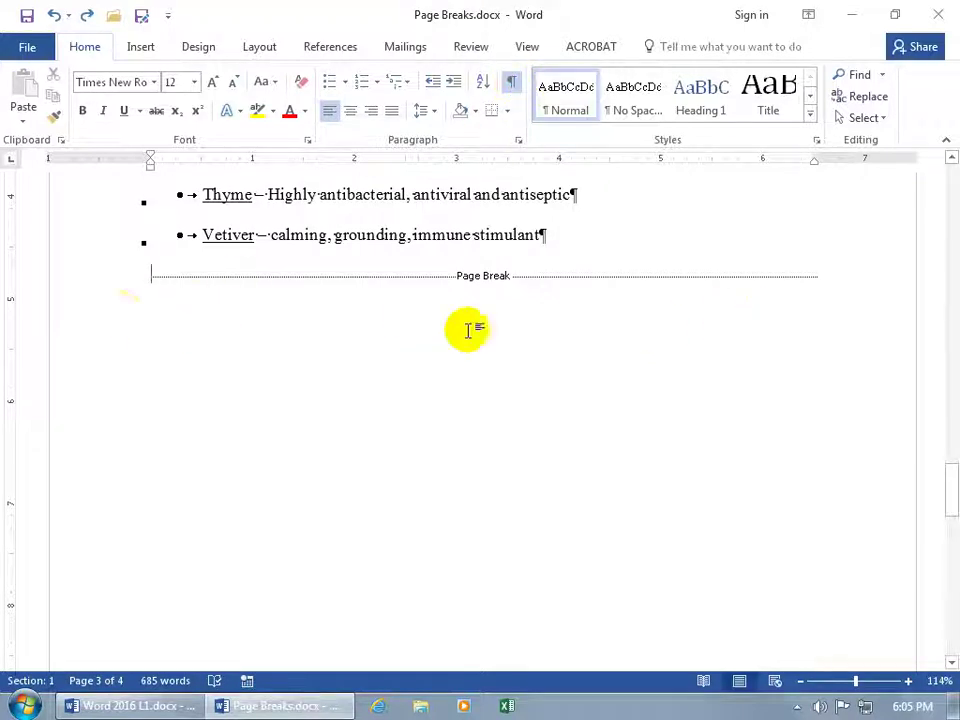
left_click(141, 300)
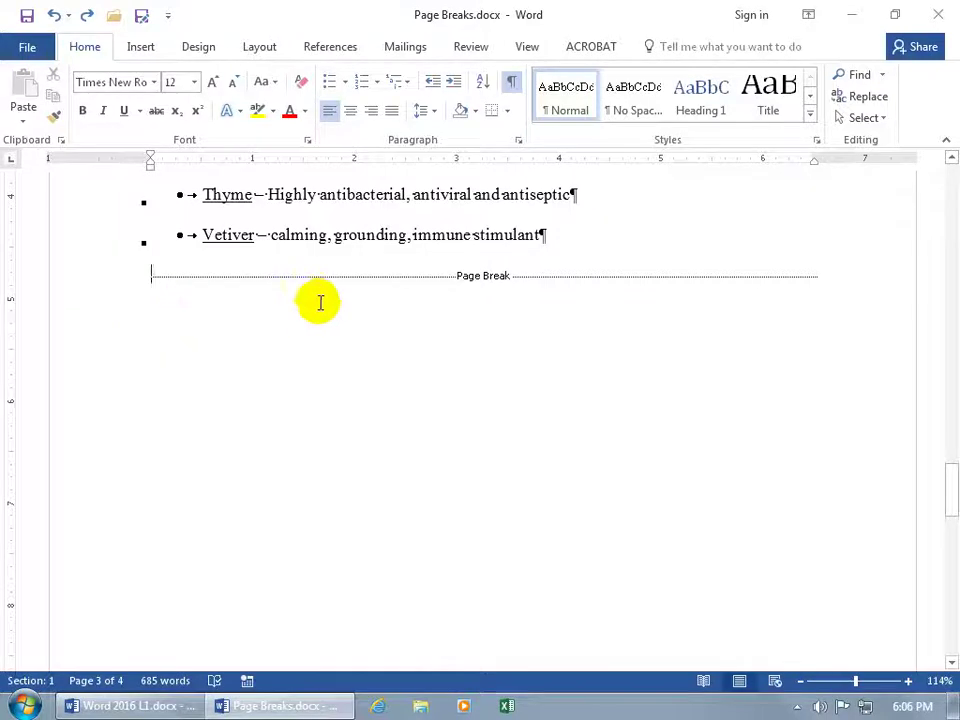
key("Delete")
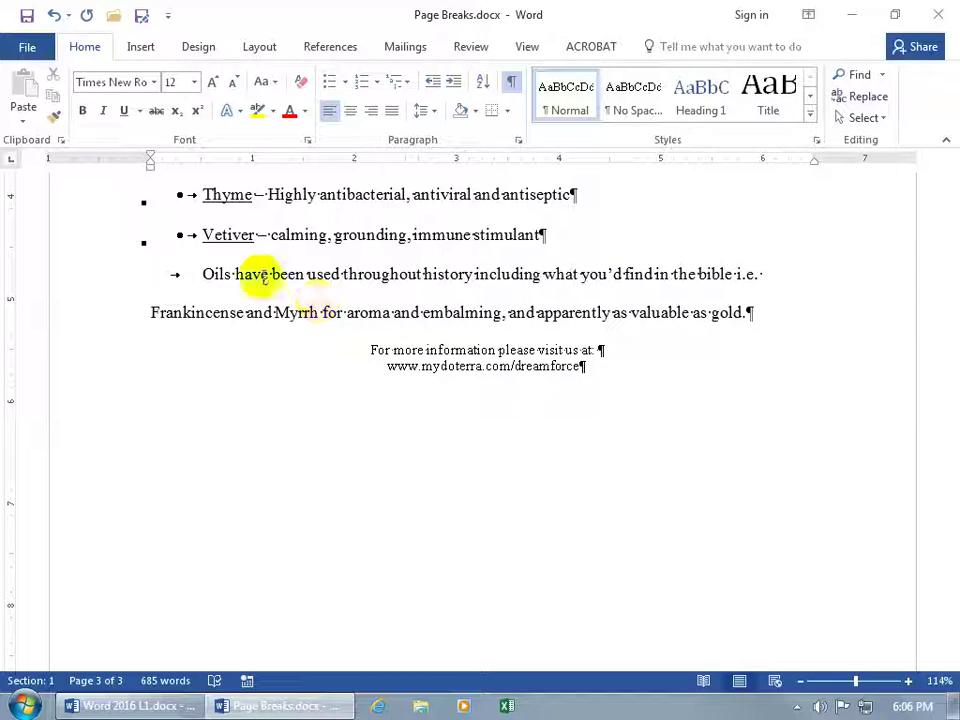
left_click(54, 15)
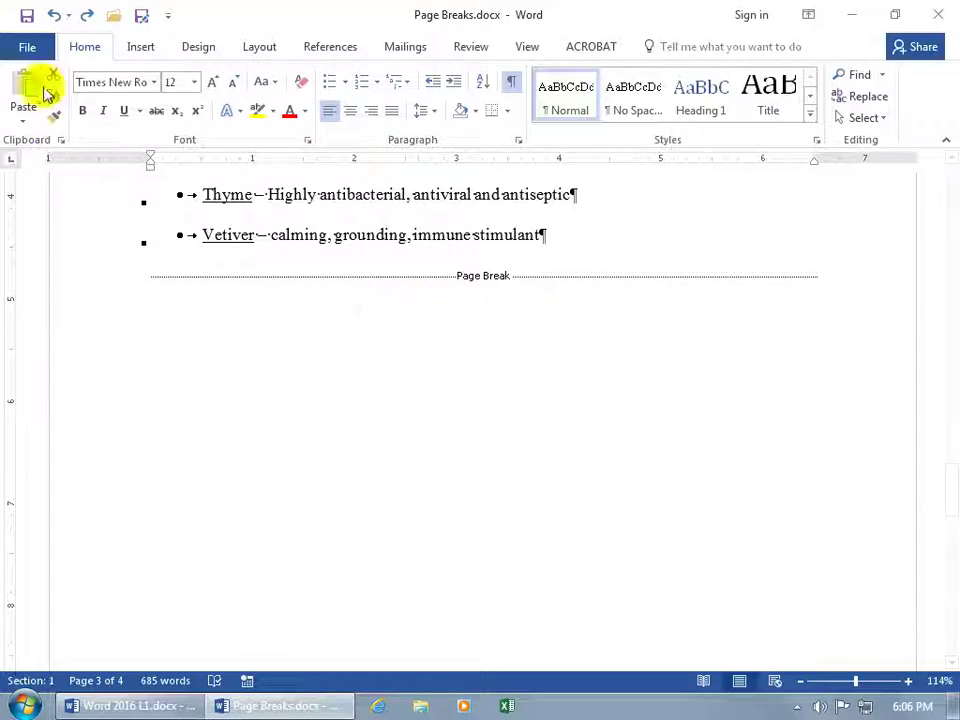
left_click(30, 50)
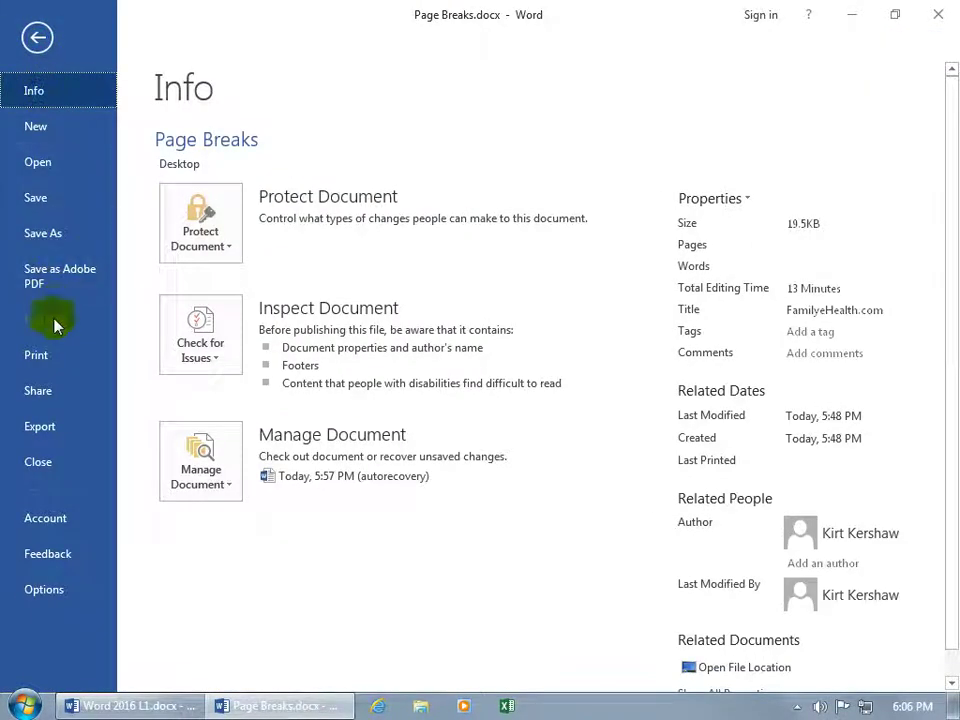
left_click(55, 357)
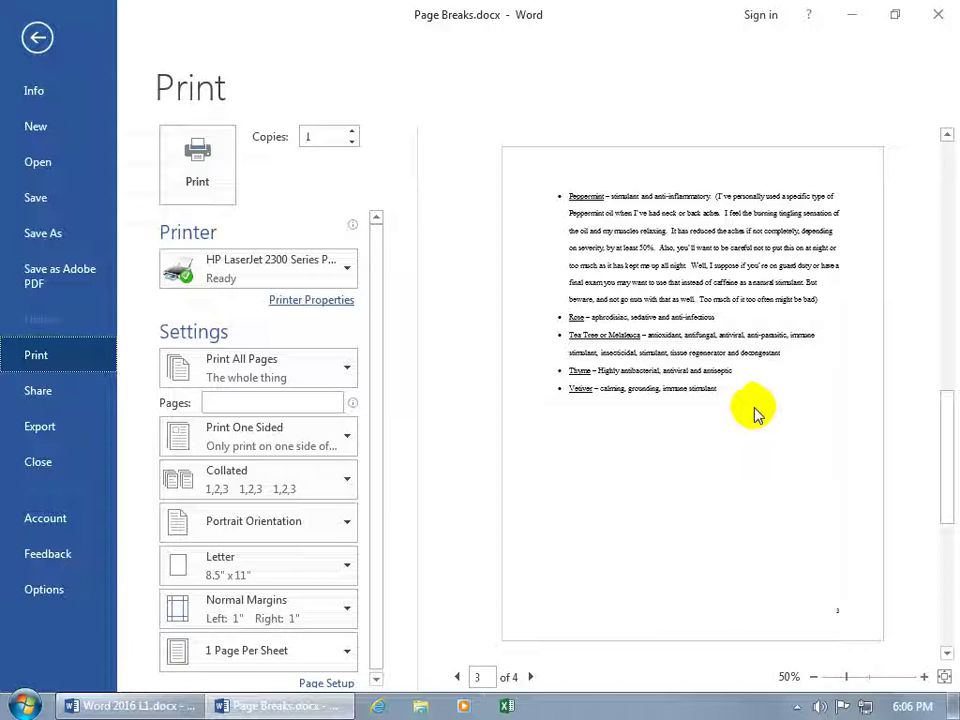
left_click(530, 677)
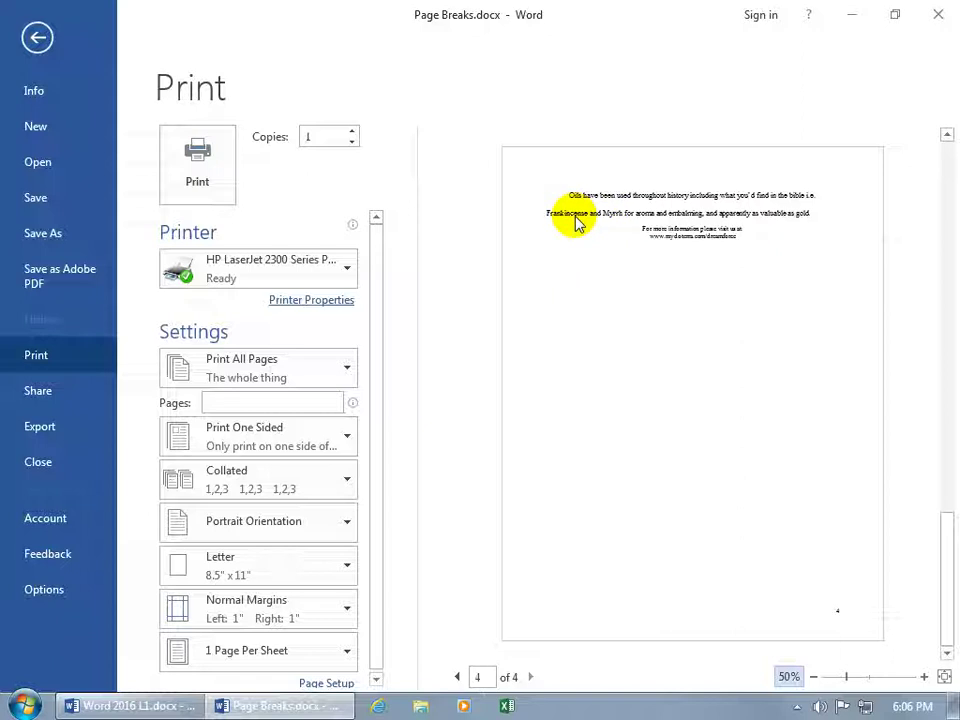
- Leave print preview, delete the old page break, and insert a new one with Ctrl+Enter before 'Oils'
left_click(37, 37)
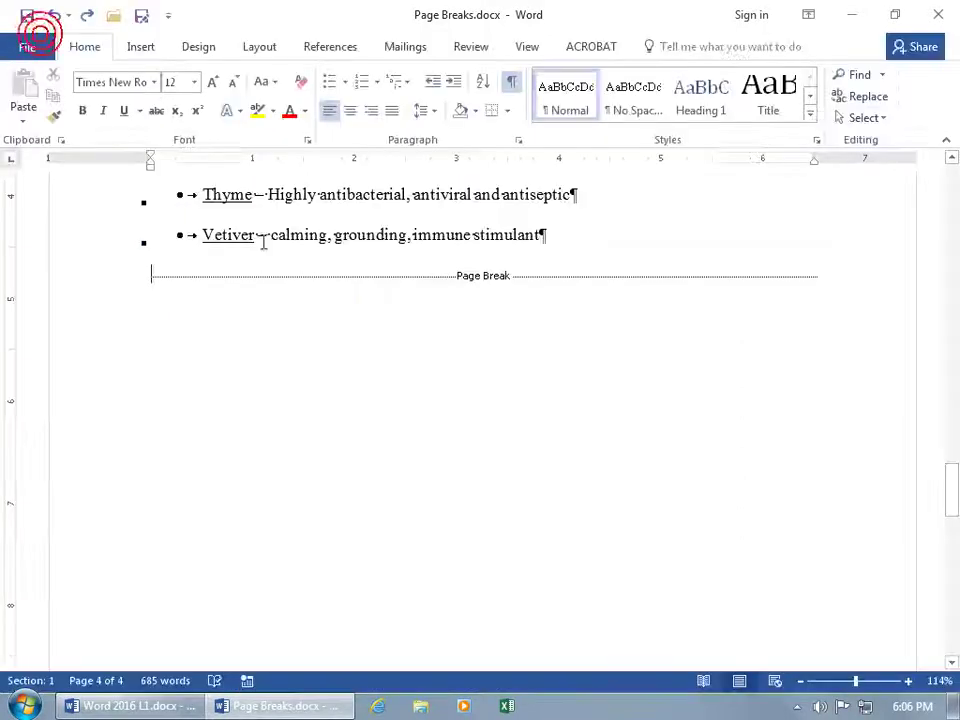
scroll(375, 300, "up", 1)
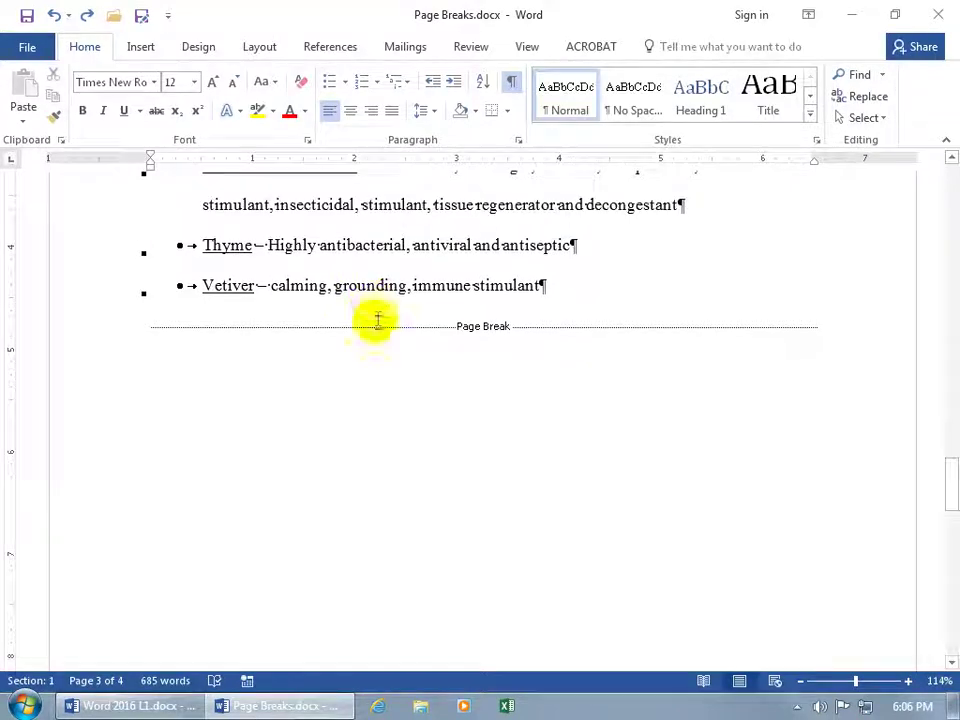
key("Delete")
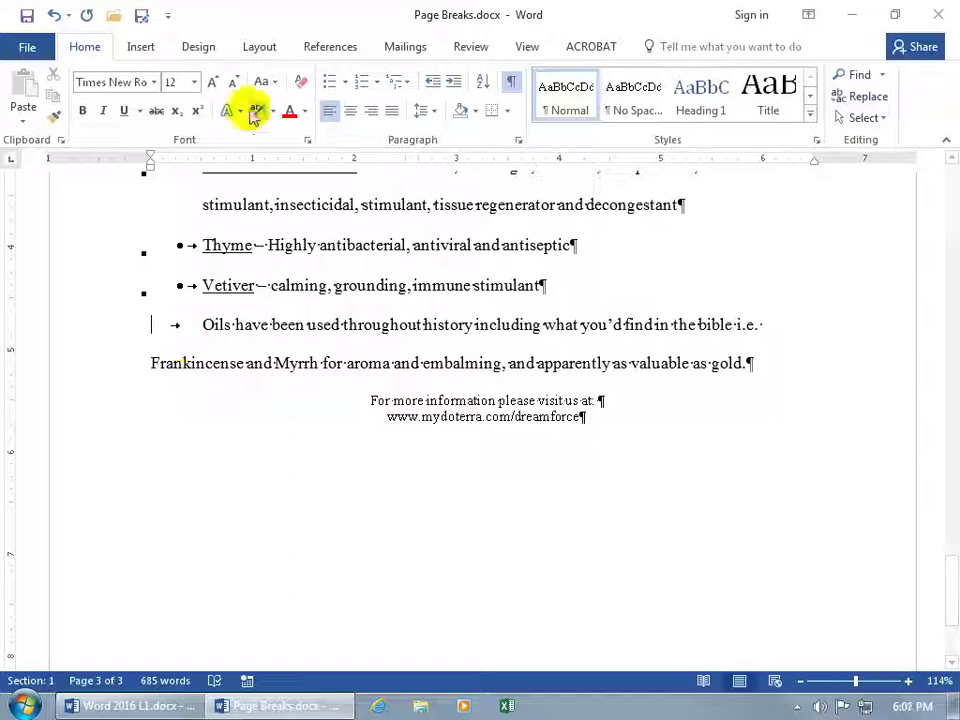
left_click(258, 48)
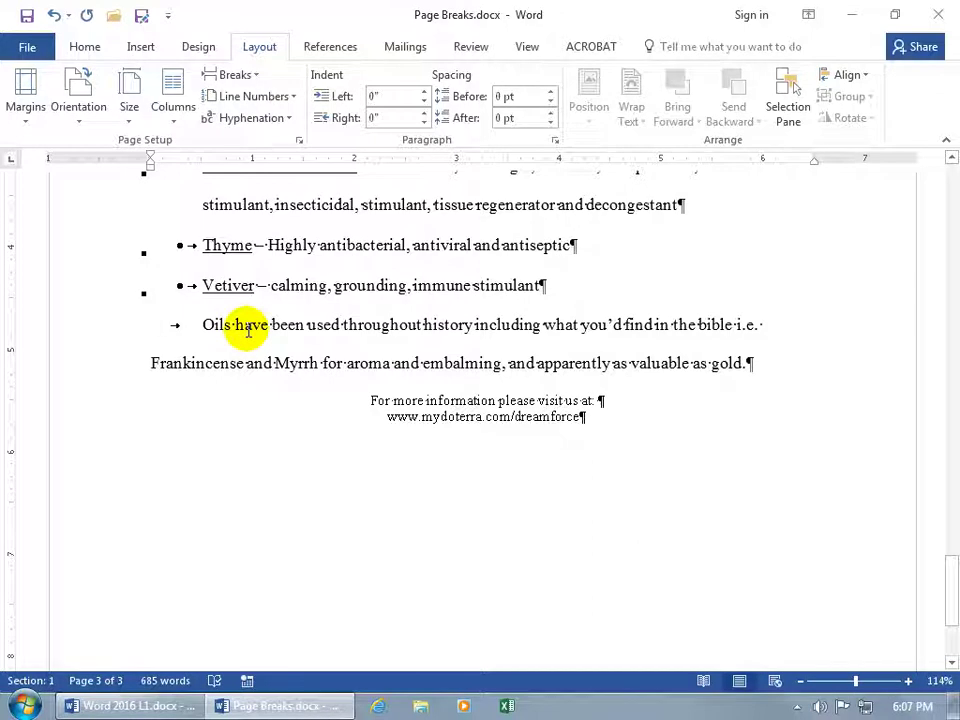
key("ctrl+Return")
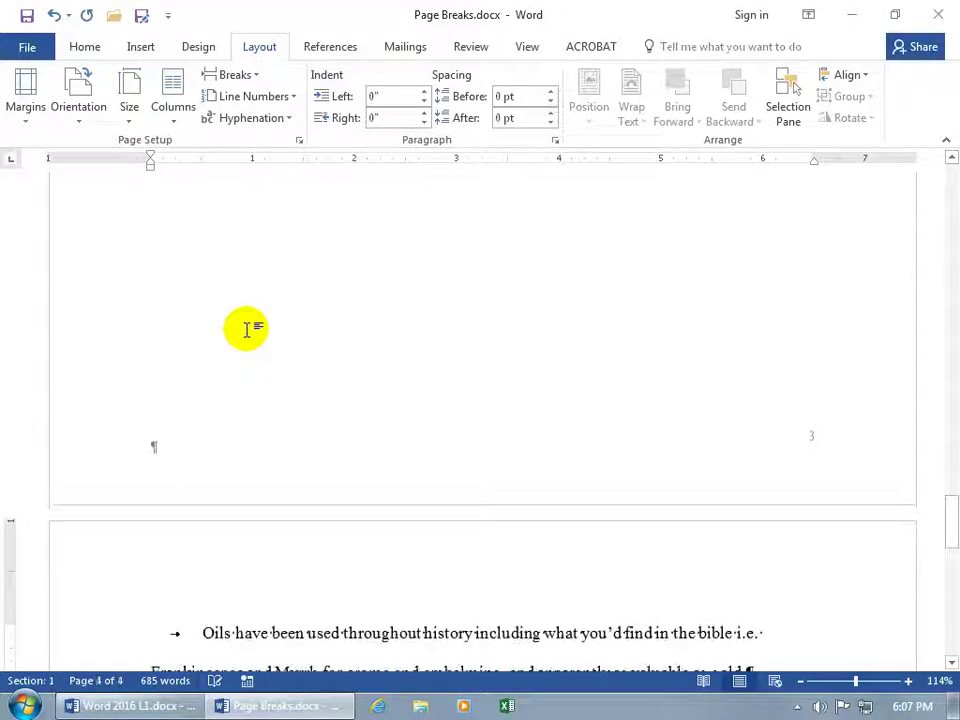
scroll(247, 329, "up", 5)
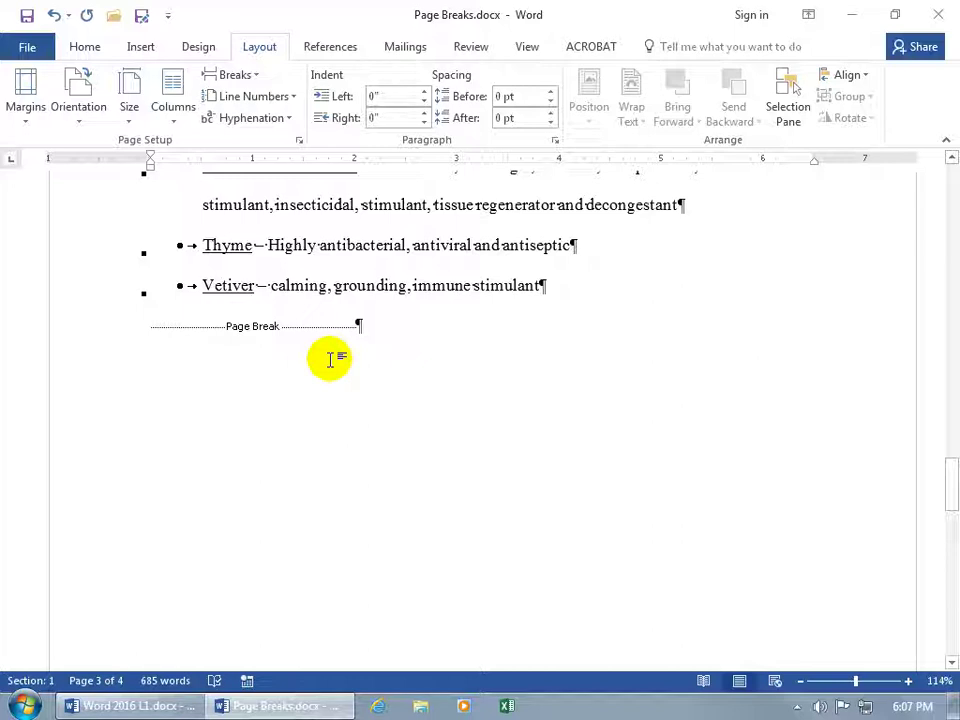
- Turn off Show/Hide ¶ to hide pilcrows and the Page Break marker
left_click(95, 50)
left_click(511, 82)
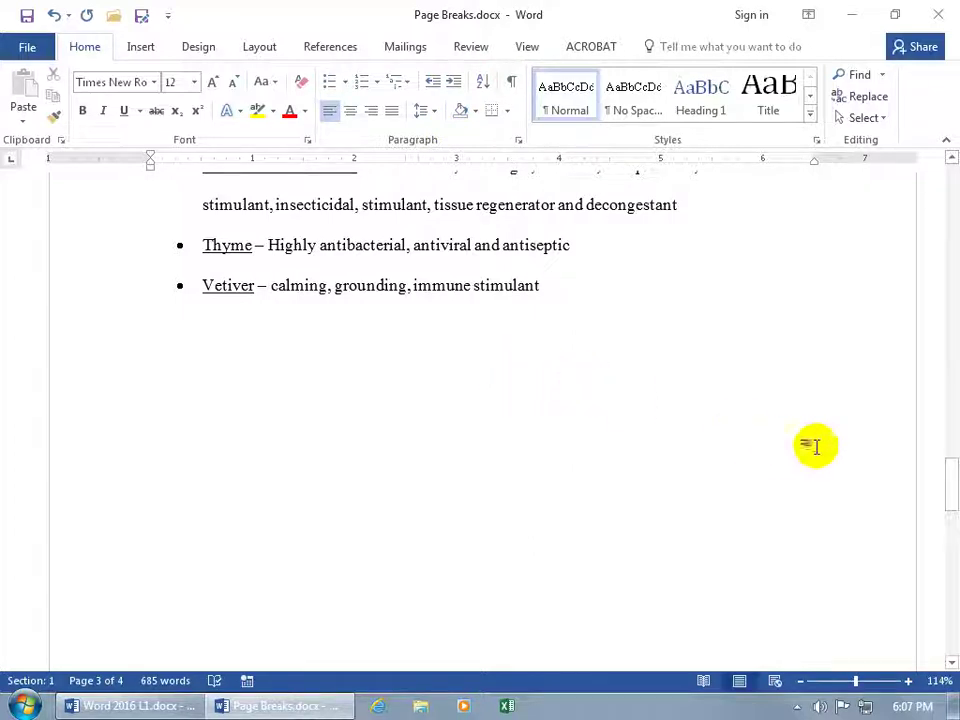
left_click_drag(952, 478, 949, 526)
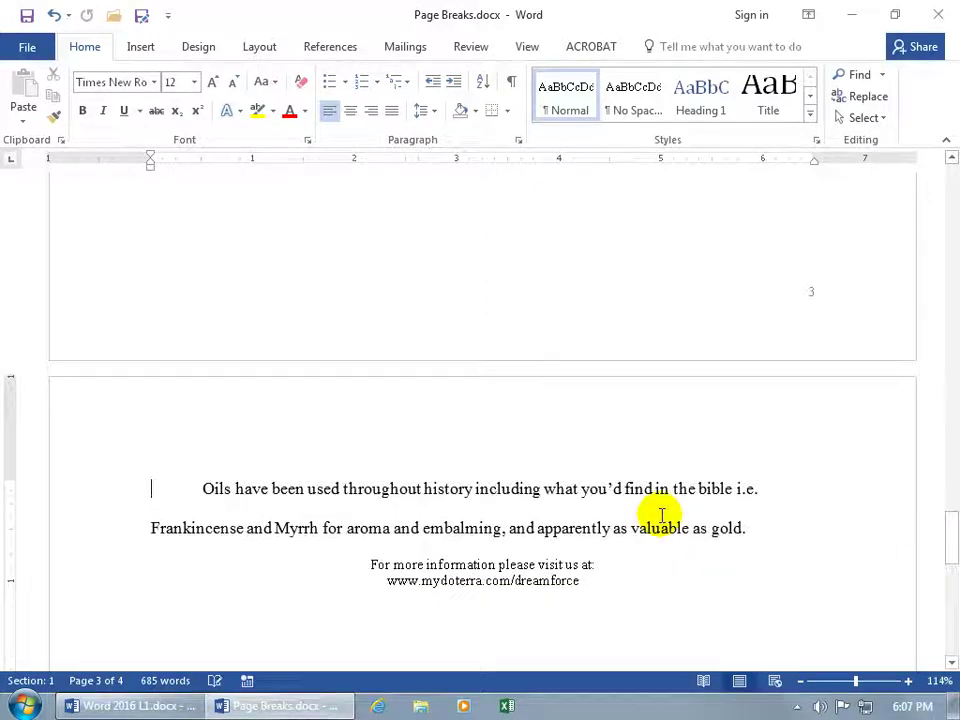
- Hide the white space between pages 3 and 4 and scroll to review the result
double_click(618, 362)
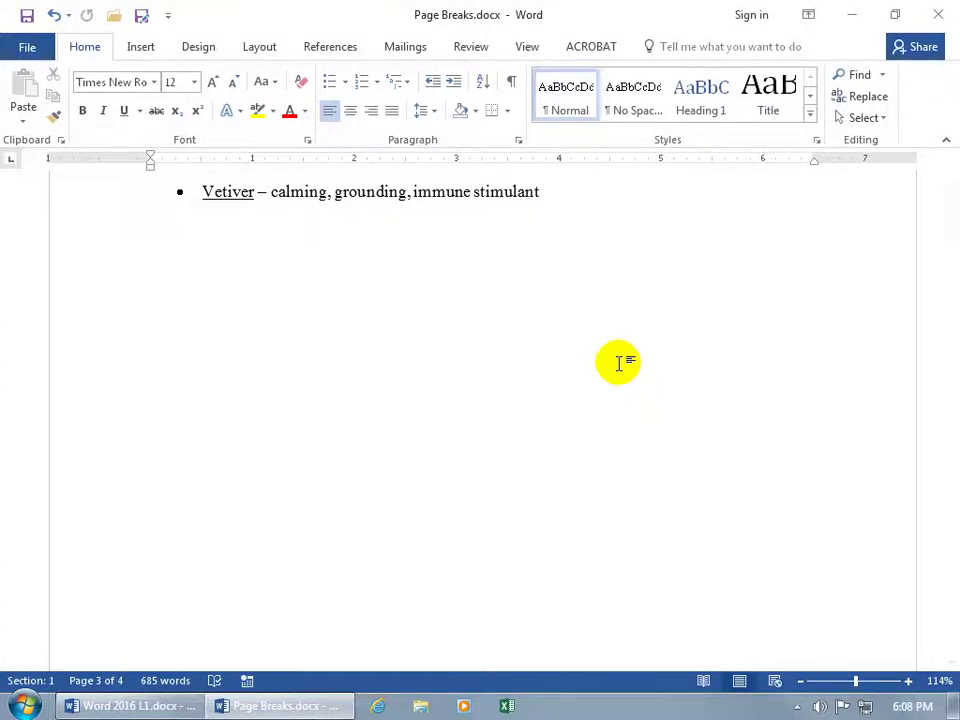
scroll(618, 362, "up", 3)
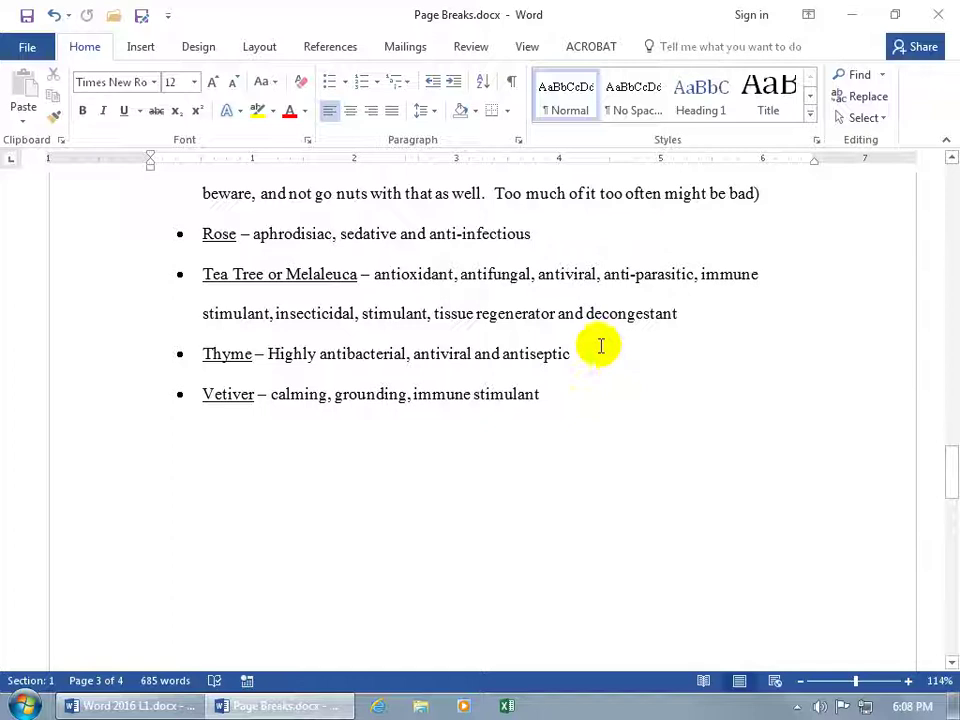
scroll(600, 346, "down", 3)
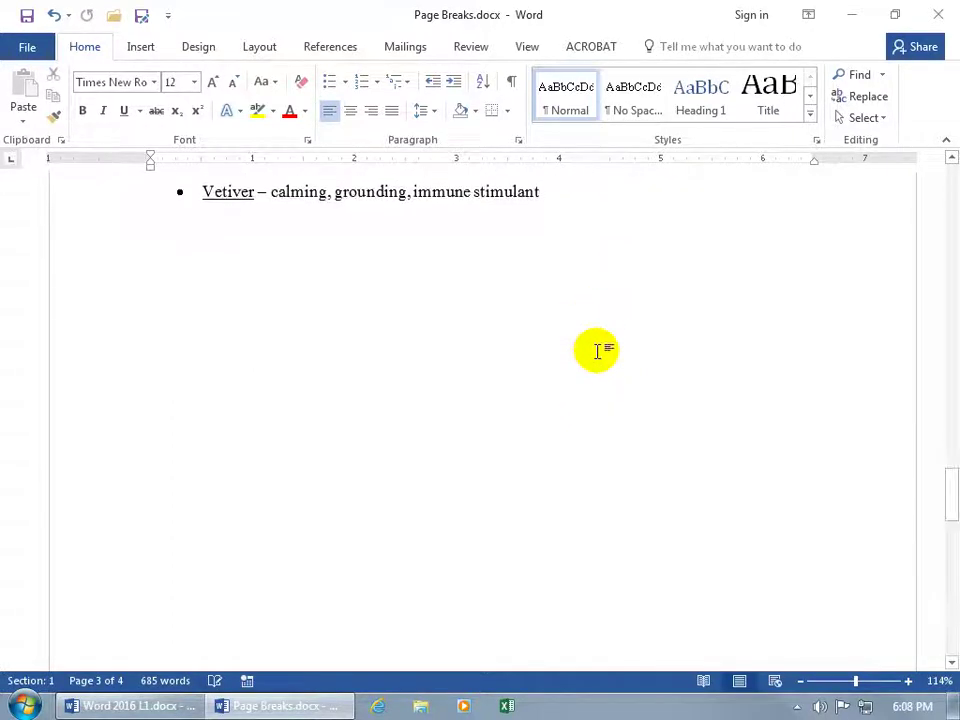
scroll(597, 350, "up", 1)
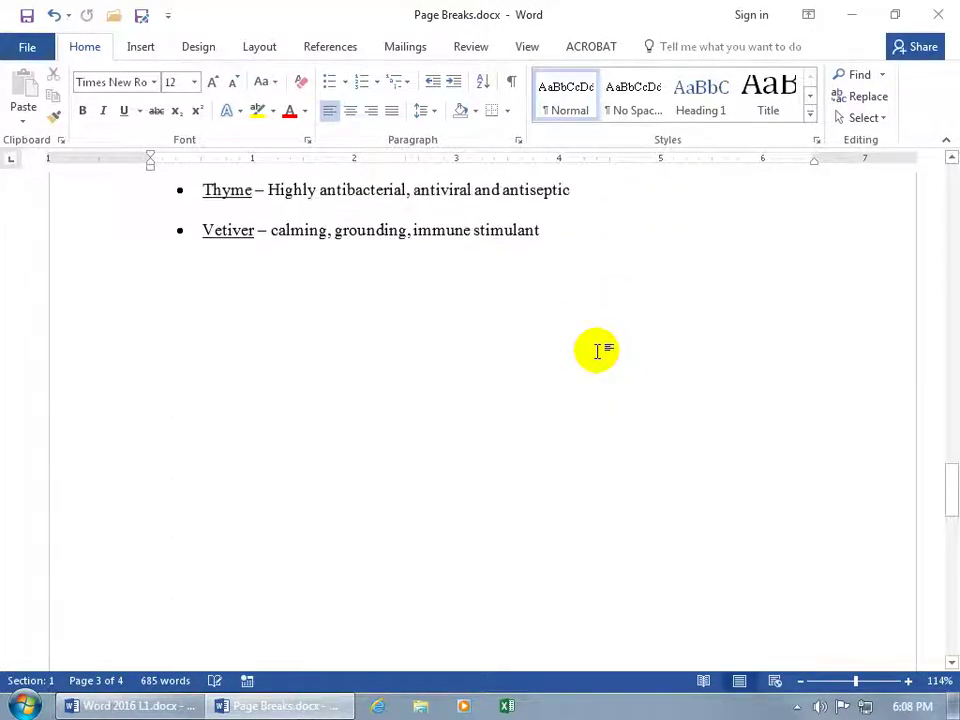
scroll(597, 350, "down", 9)
scroll(597, 358, "down", 1)
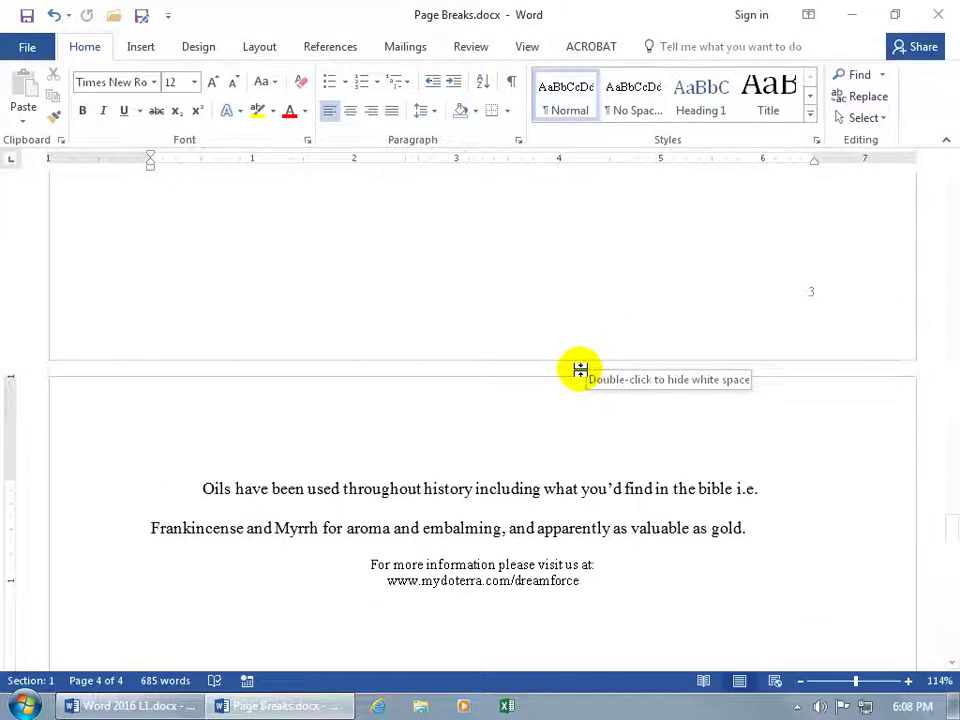
left_click_drag(954, 524, 950, 388)
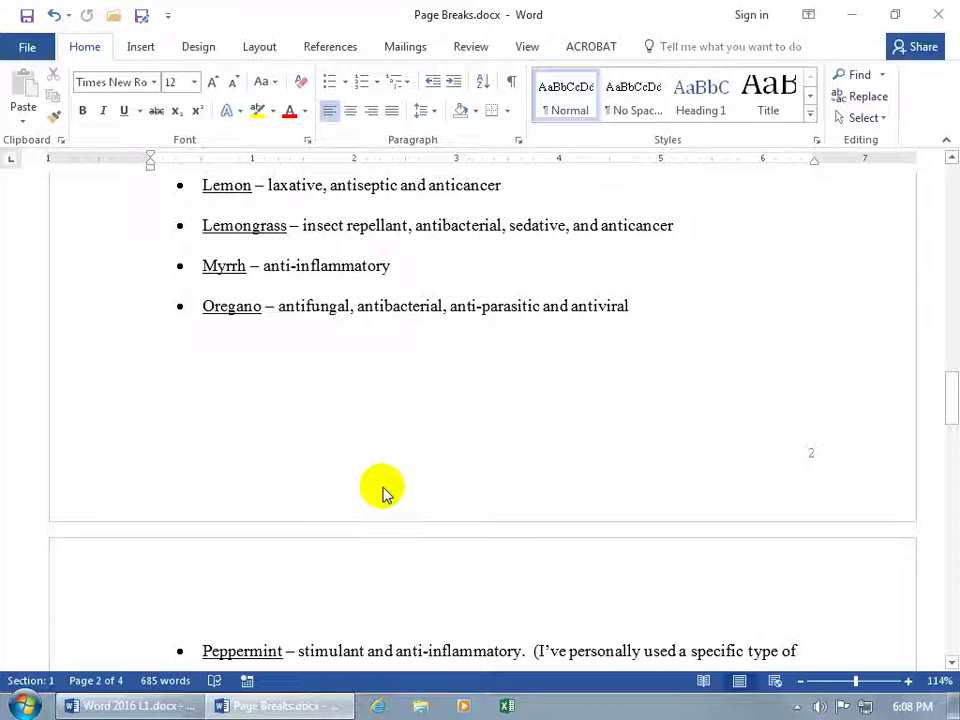
left_click(391, 308)
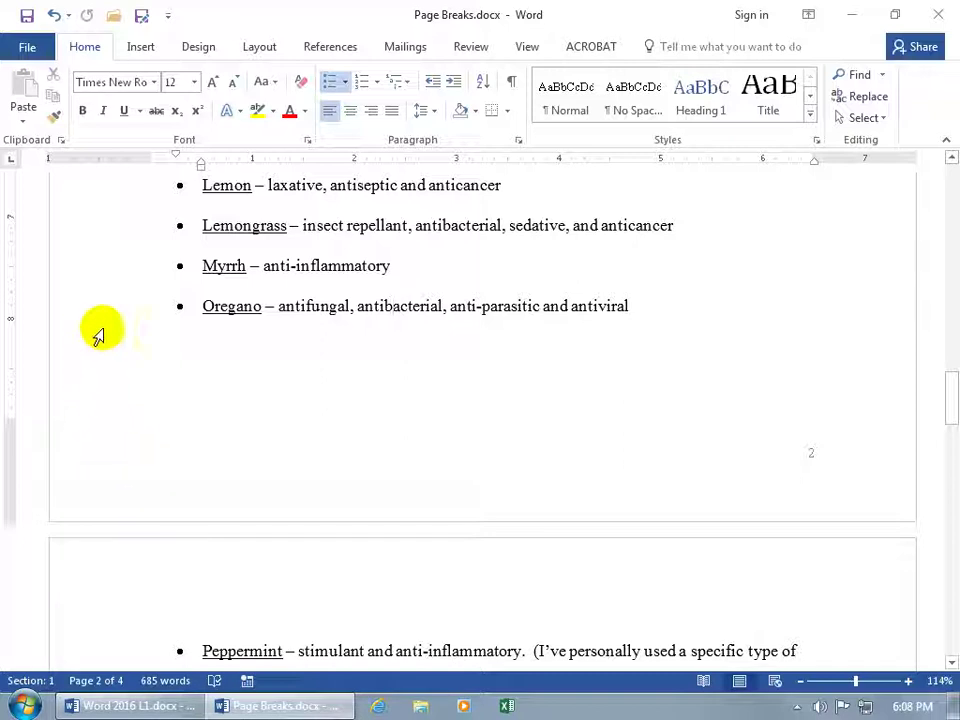
- Hide white space between pages 2 and 3, then scroll down to the Vetiver–Oils page boundary
double_click(356, 527)
left_click(357, 530)
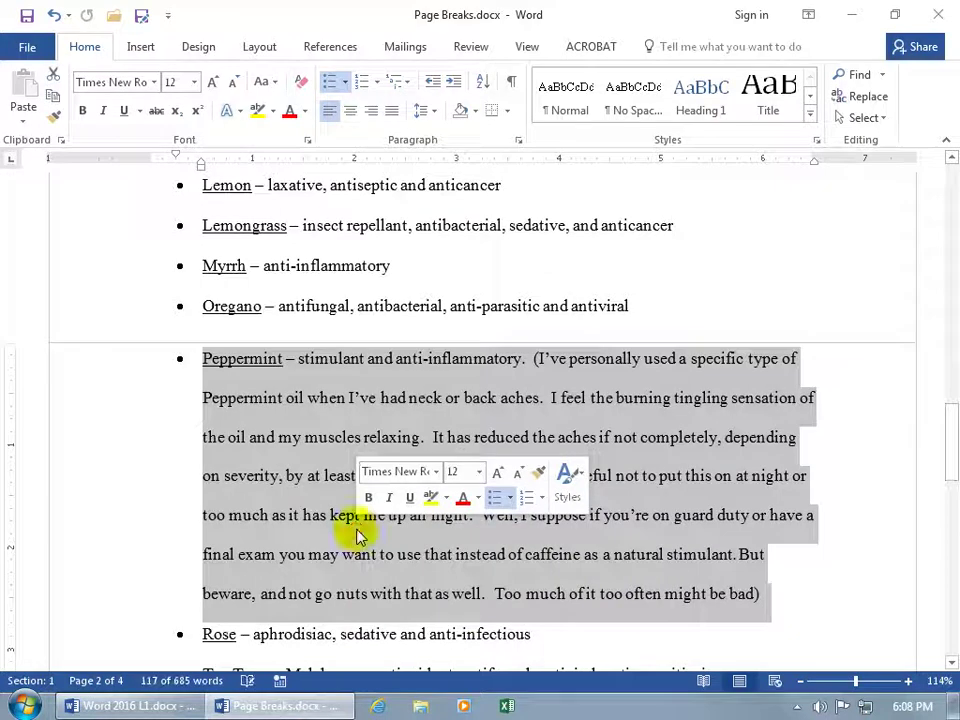
left_click(321, 436)
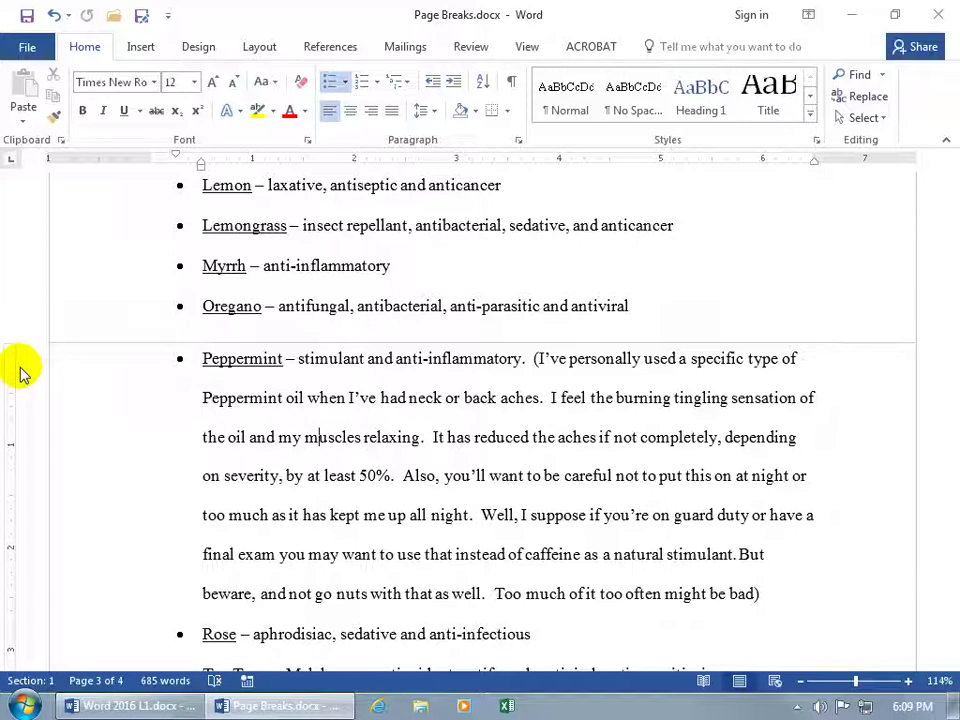
left_click(316, 306)
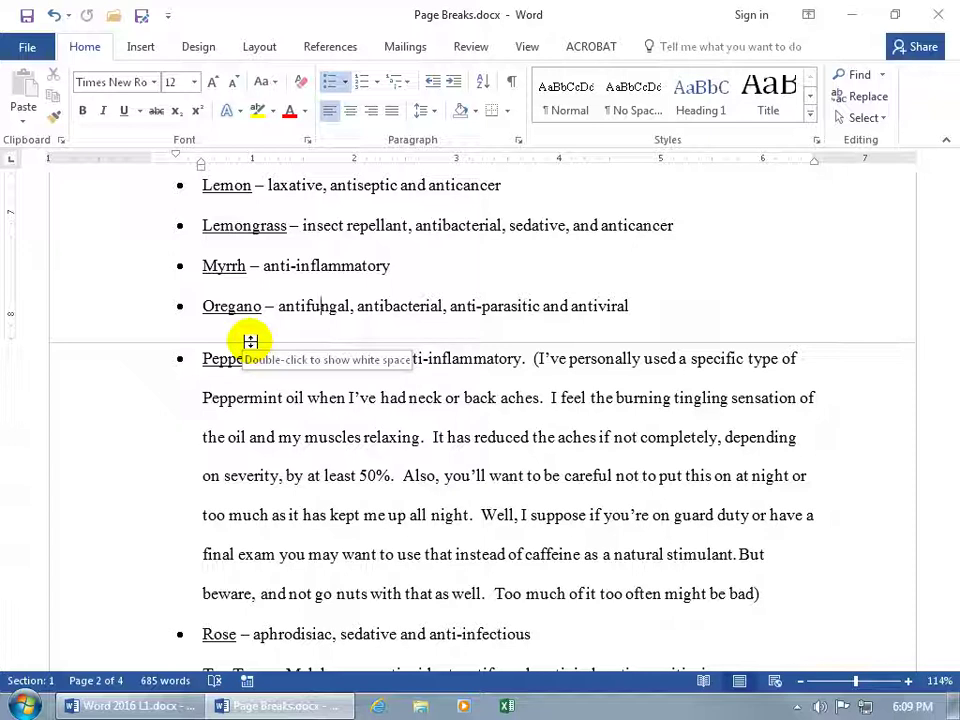
scroll(369, 506, "down", 5)
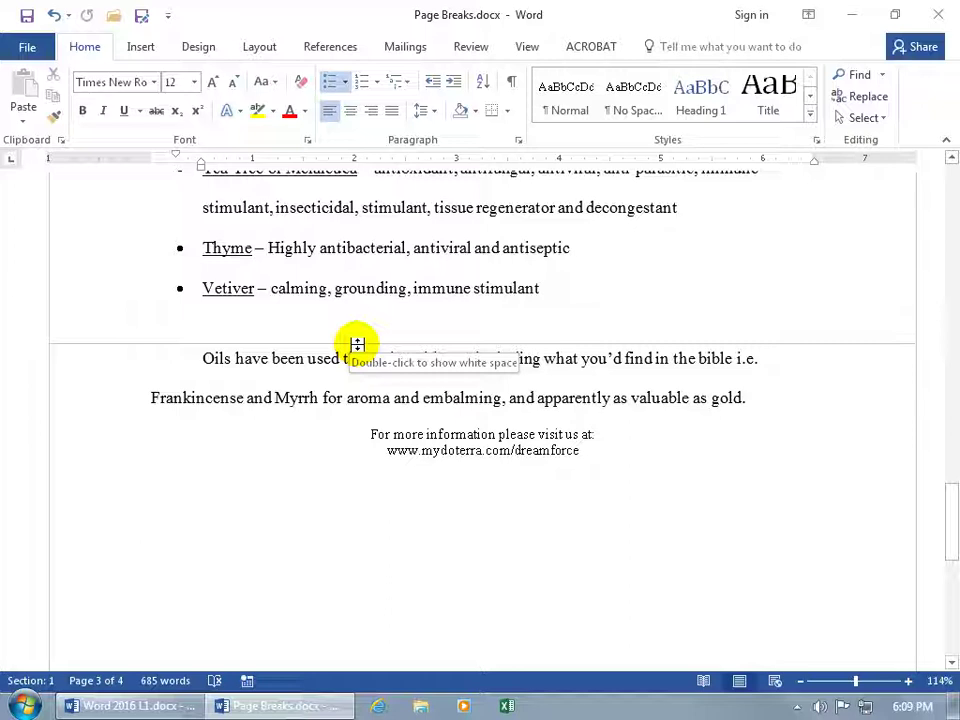
- Restore the hidden white space between pages and check the gap above the Oils paragraph on page 4
double_click(357, 344)
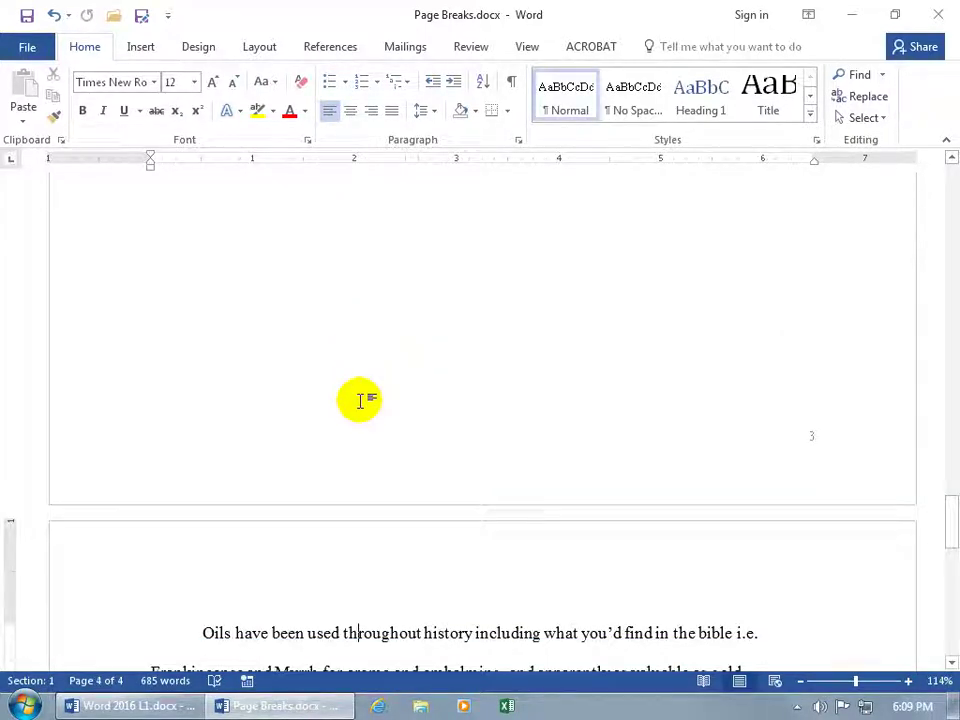
scroll(370, 457, "up", 5)
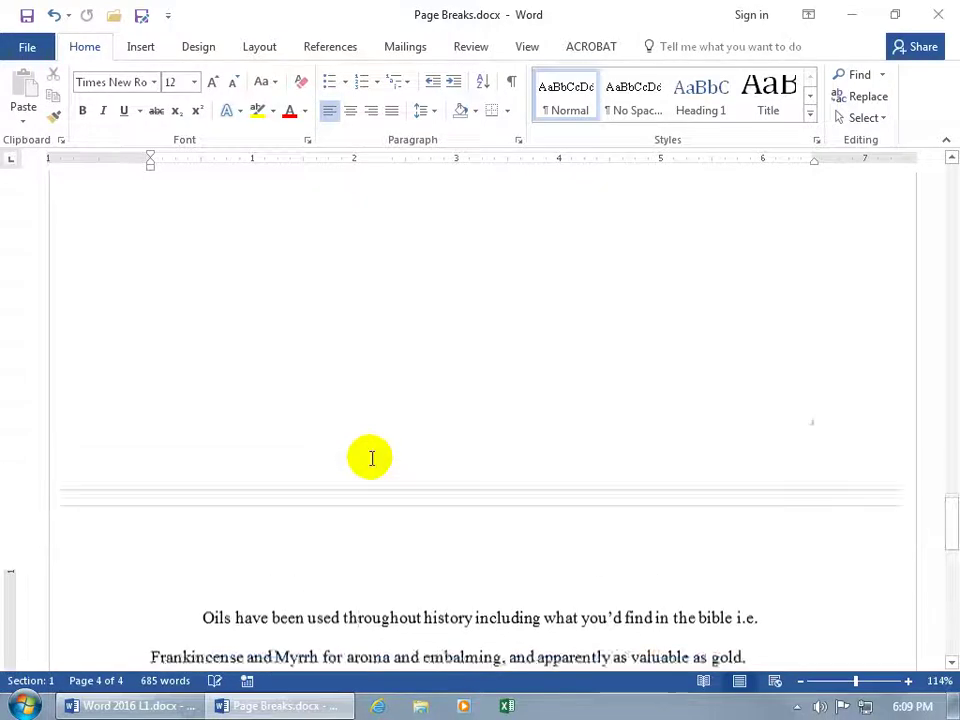
scroll(370, 457, "up", 3)
scroll(370, 457, "down", 8)
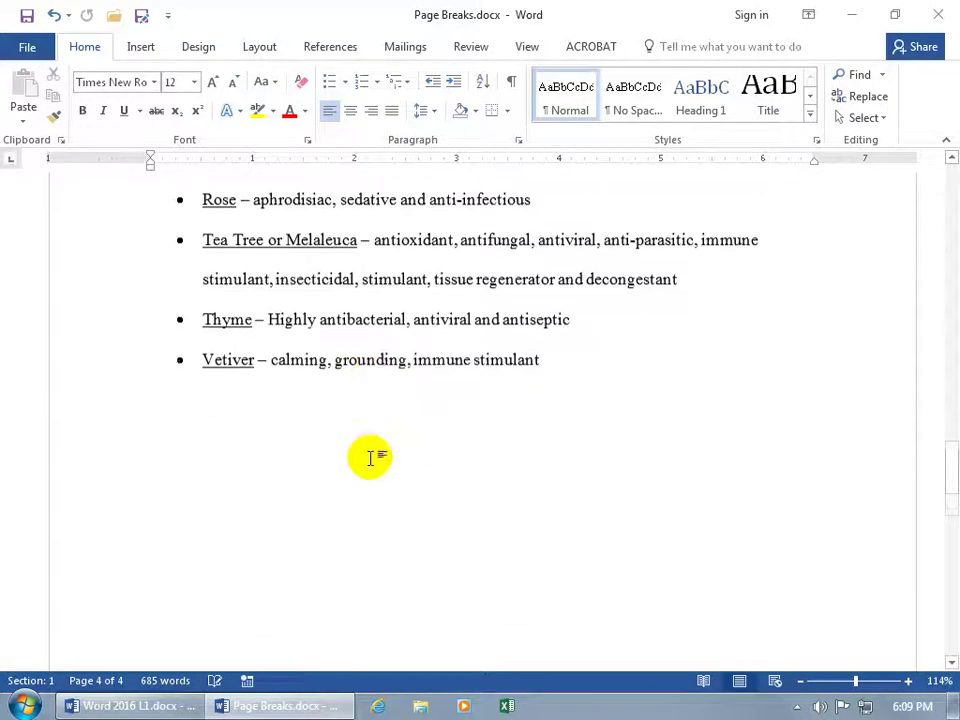
scroll(370, 457, "down", 4)
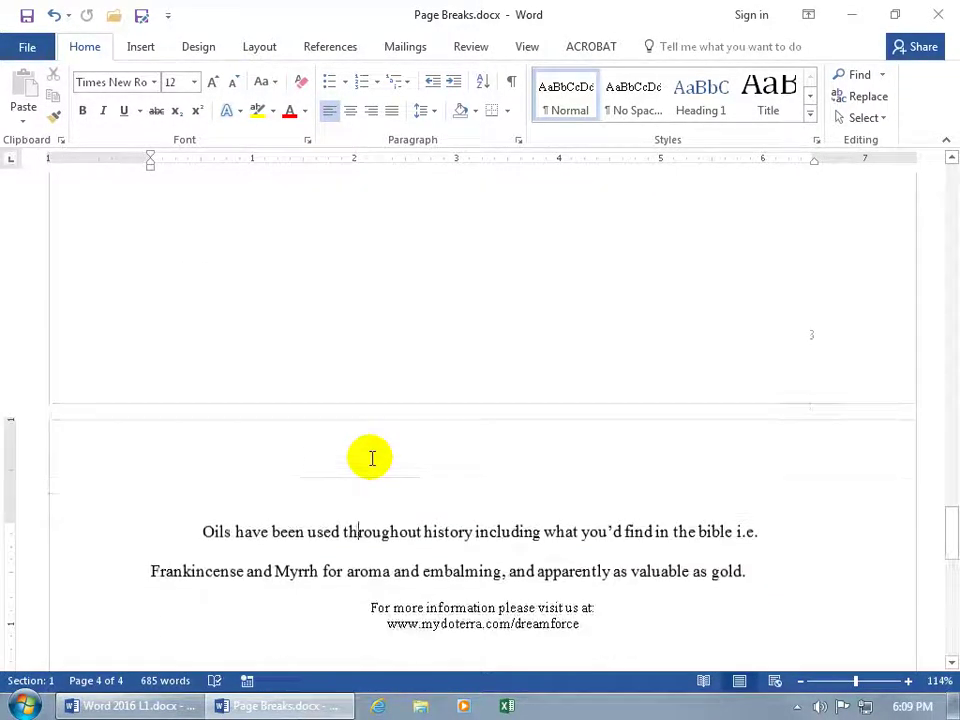